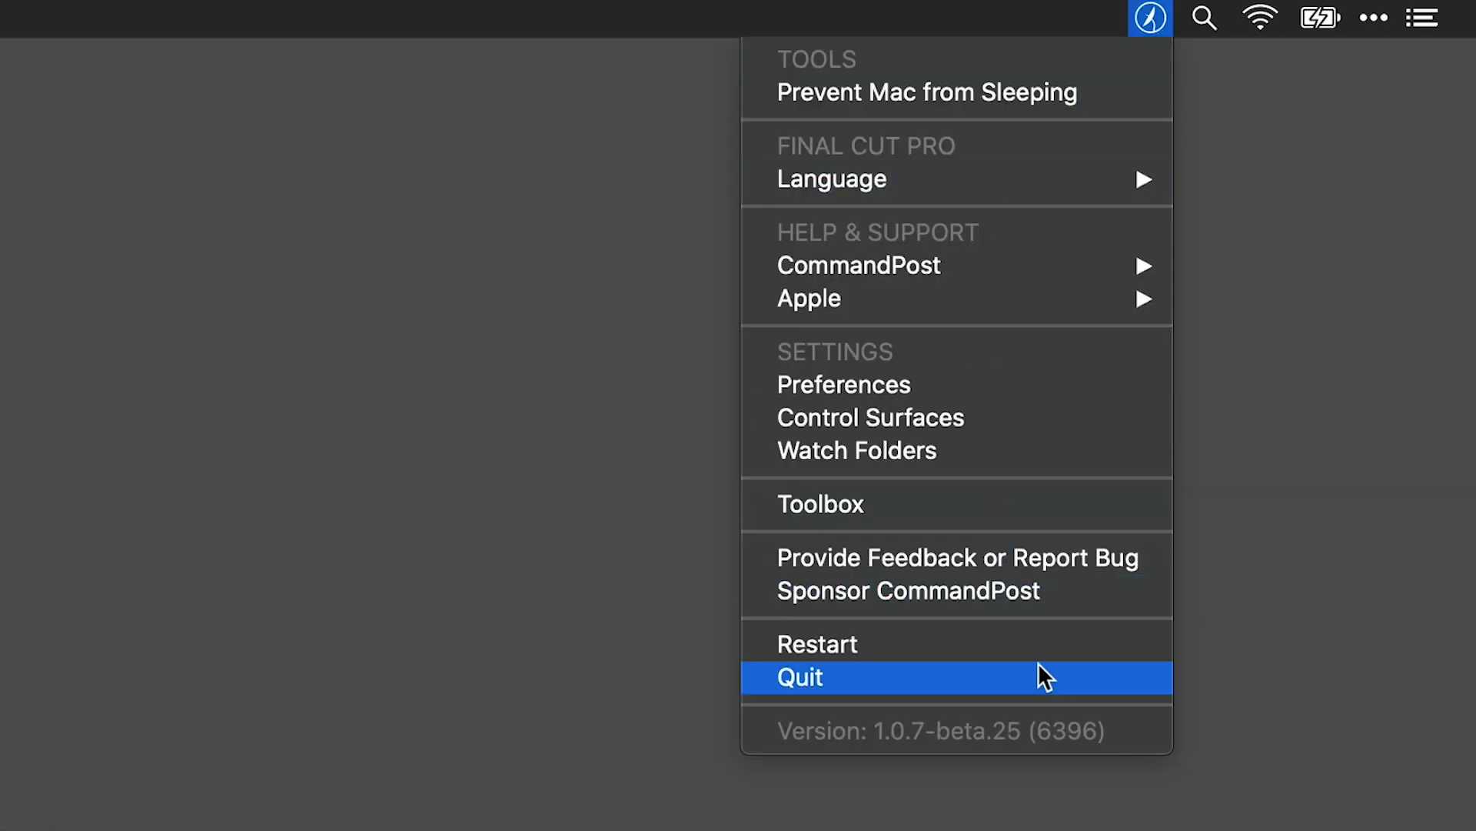
Enable Final Cut Pro timeline zooming in Preferences, rescan Motion Templates and confirm the restart
left_click(1038, 380)
left_click(473, 127)
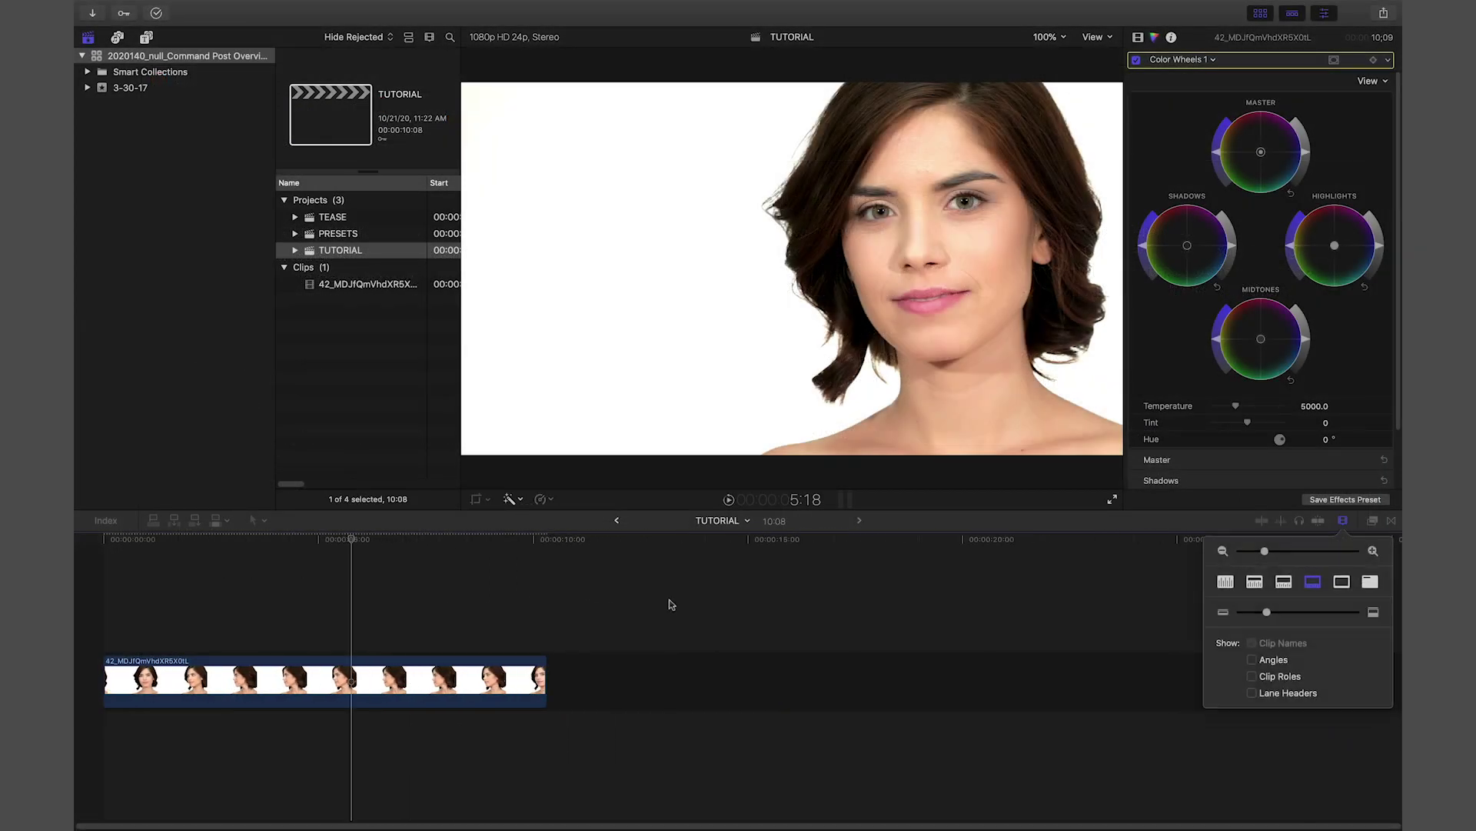
scroll(669, 604, "up", 3)
scroll(669, 604, "down", 2)
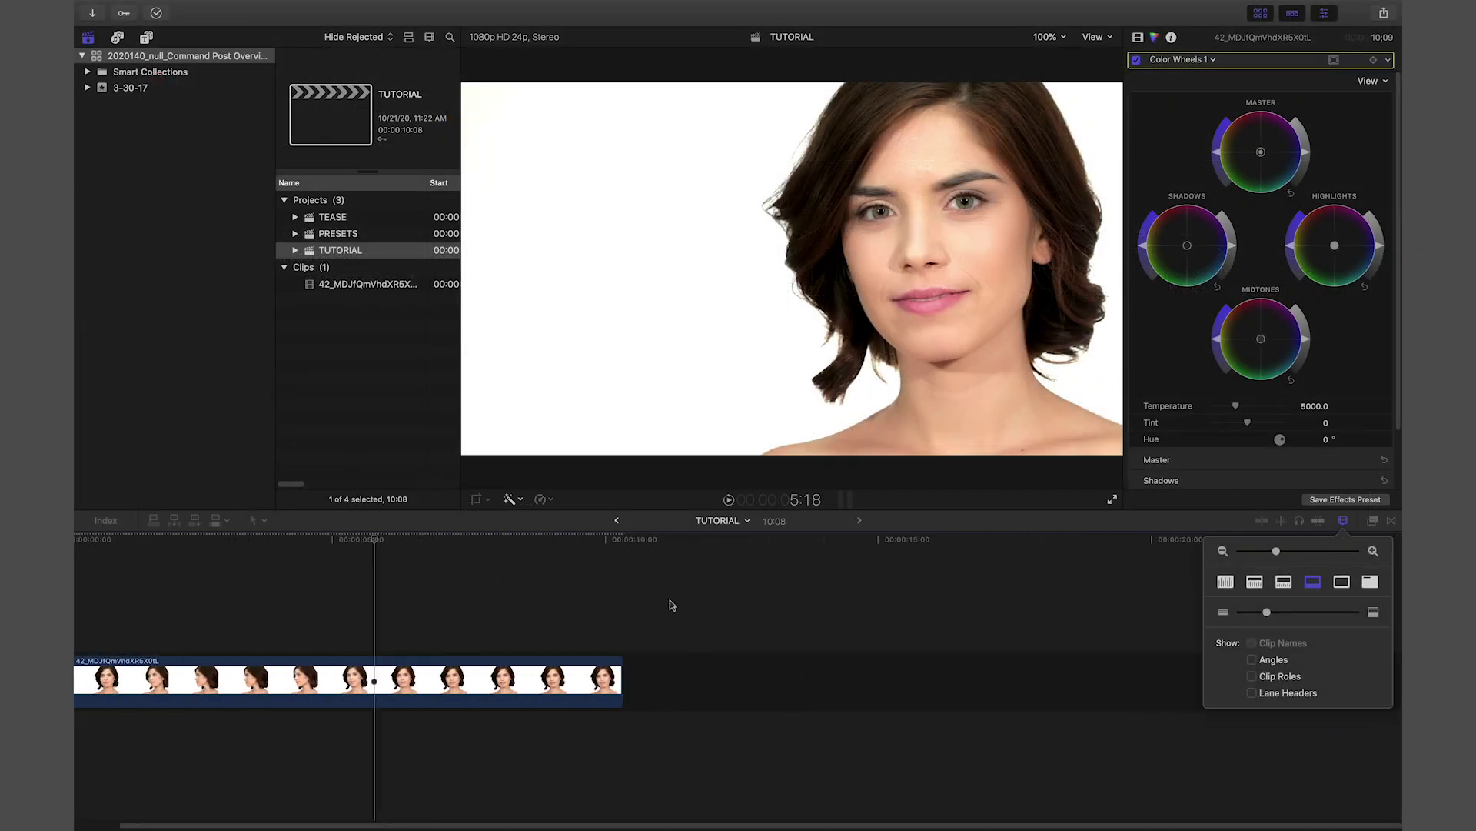
scroll(671, 604, "up", 4)
scroll(672, 605, "down", 3)
scroll(672, 606, "down", 1)
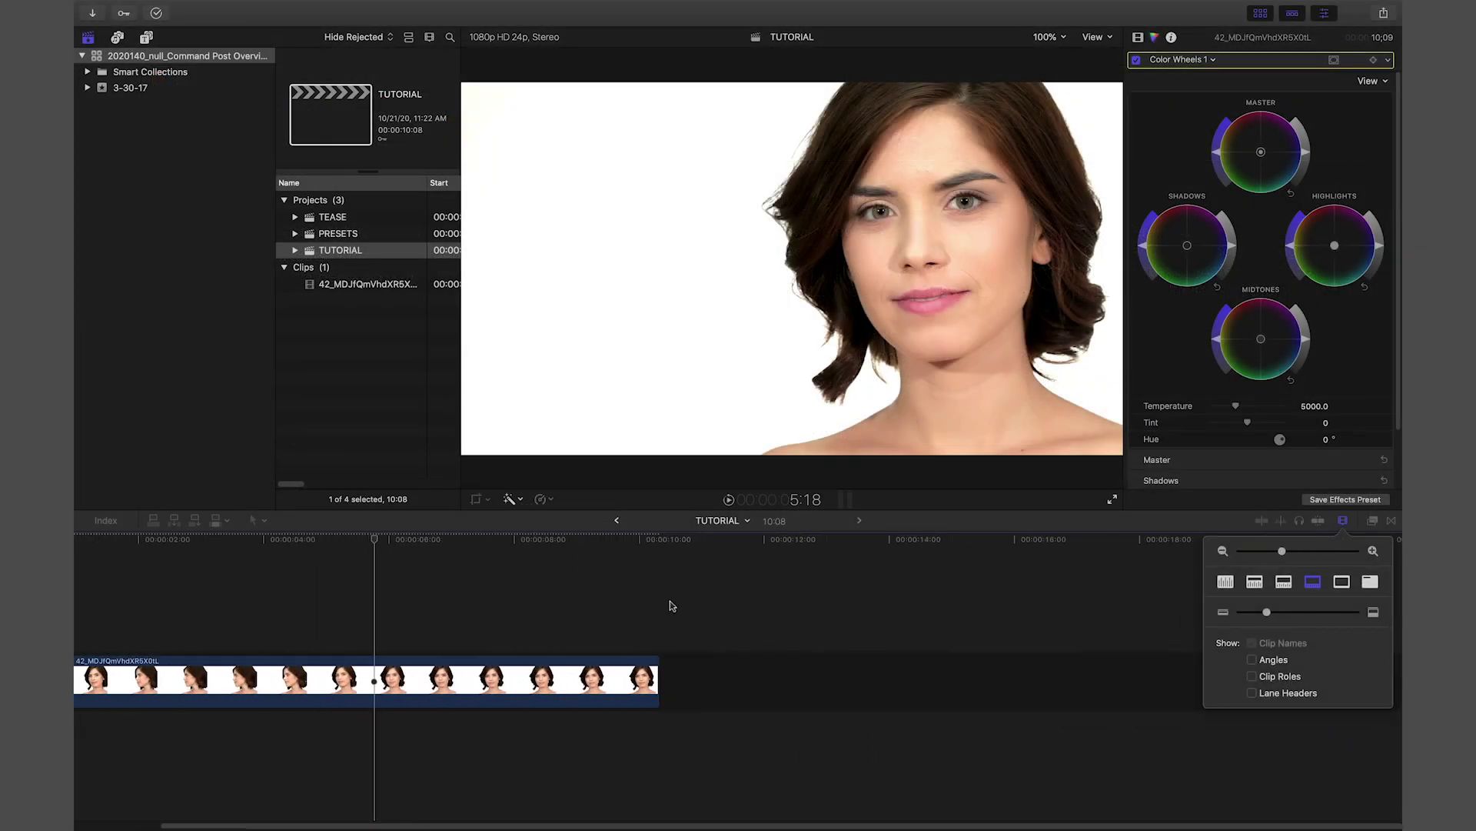
scroll(672, 603, "up", 2)
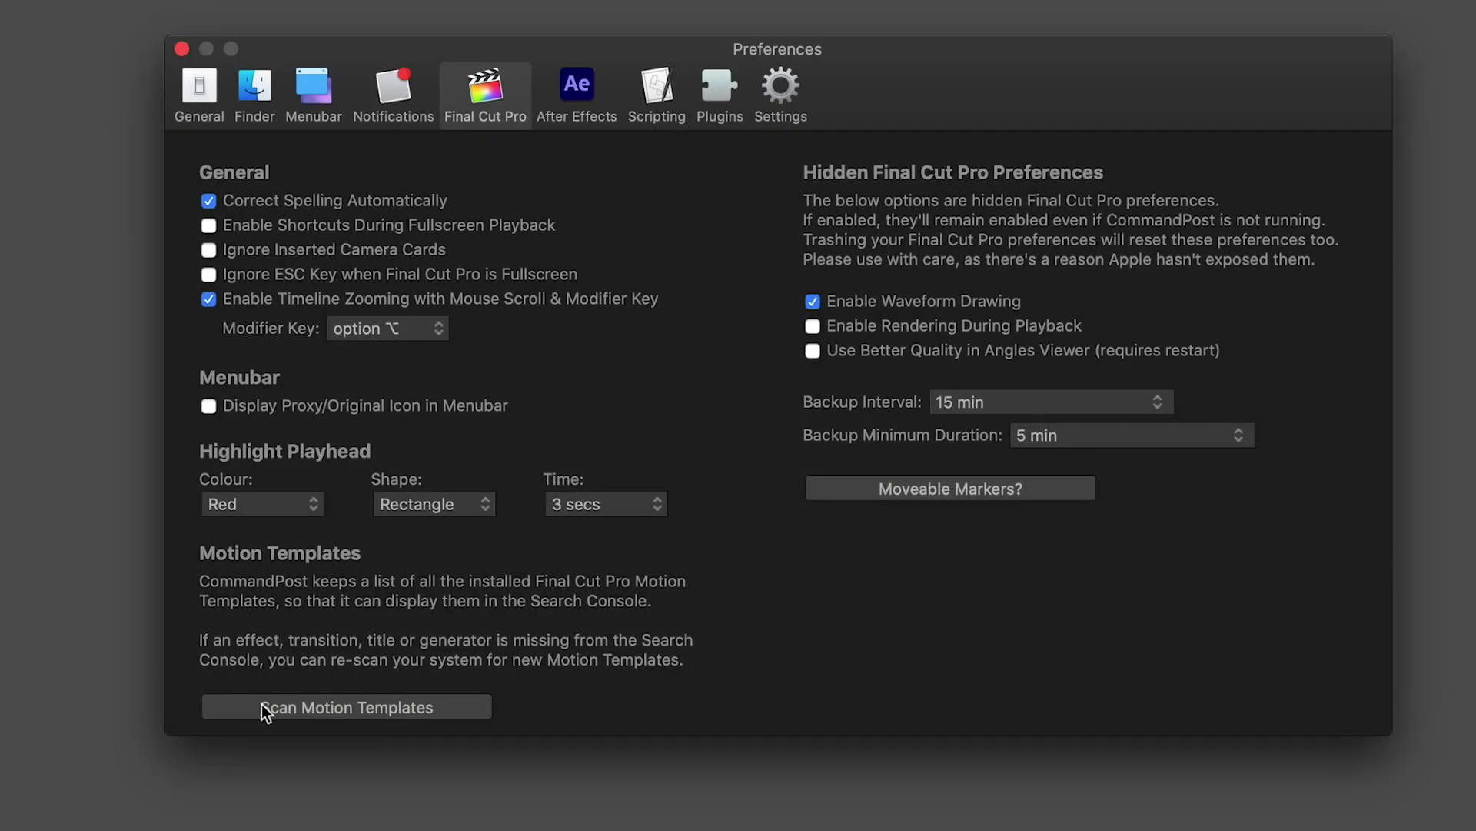
left_click(469, 705)
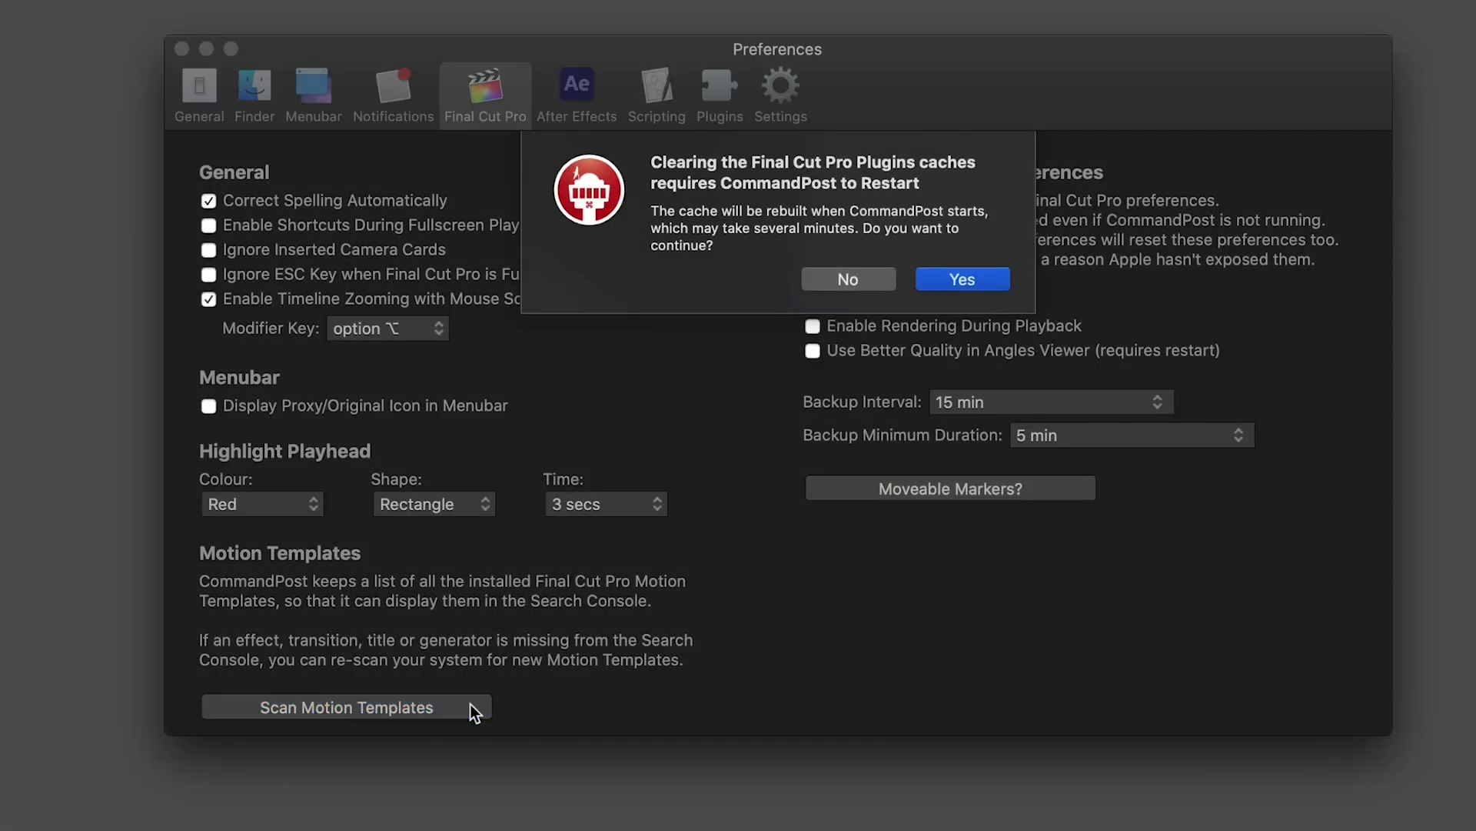
left_click(983, 277)
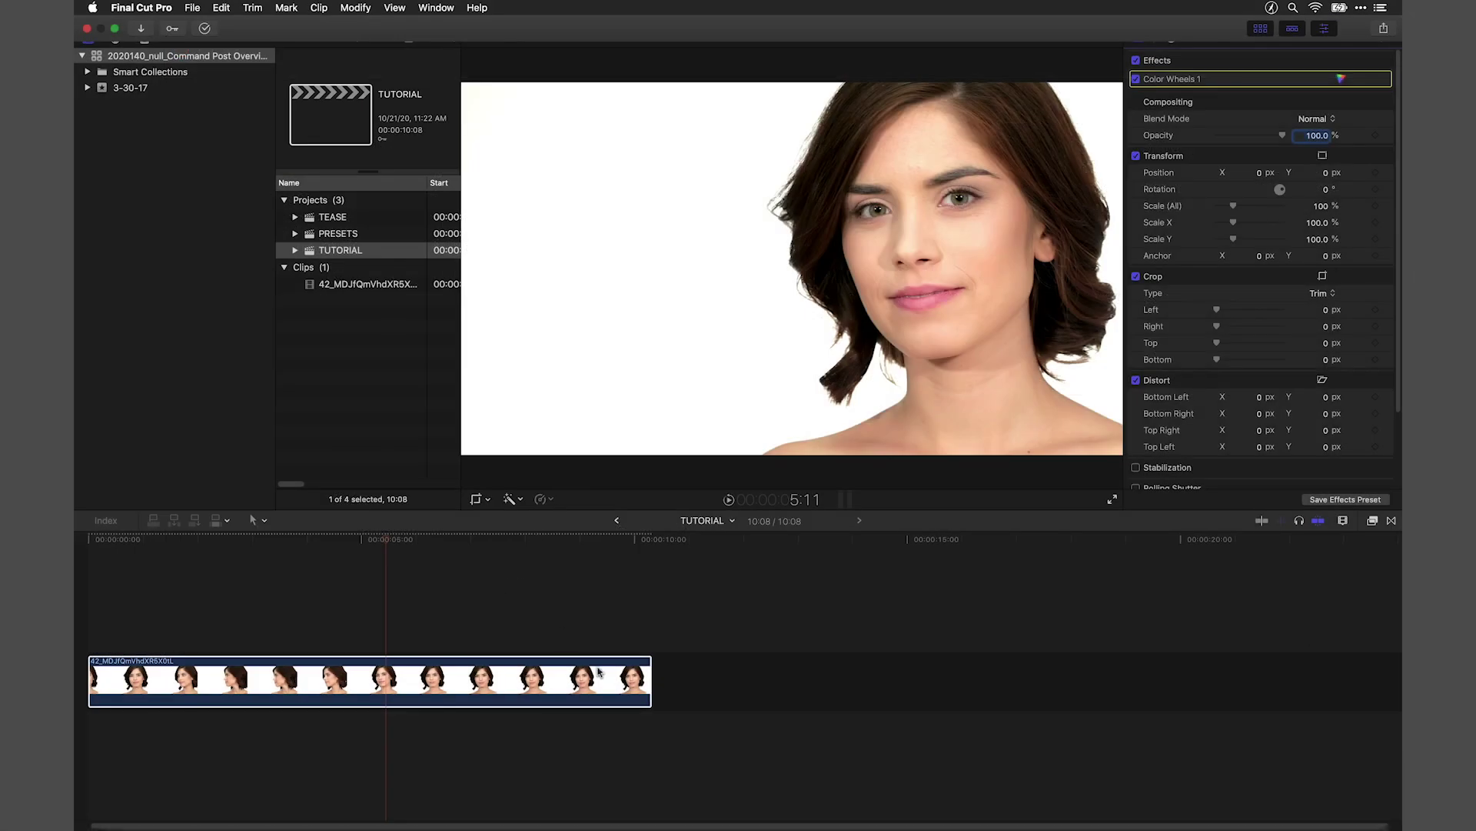
Bring up the Search Console over Final Cut Pro and try, then clear, a 'blur' search
key("ctrl+space")
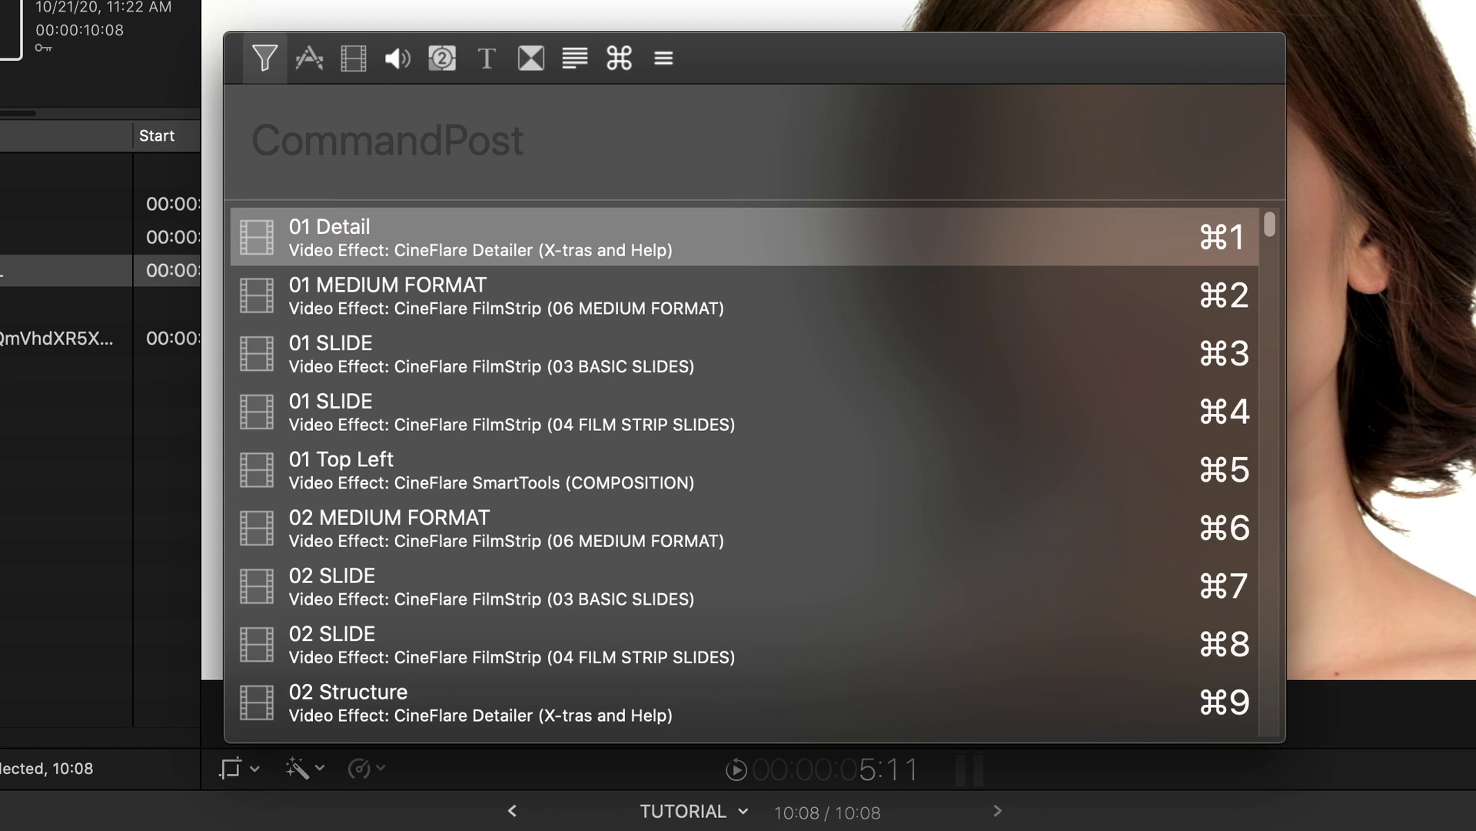
type("blur")
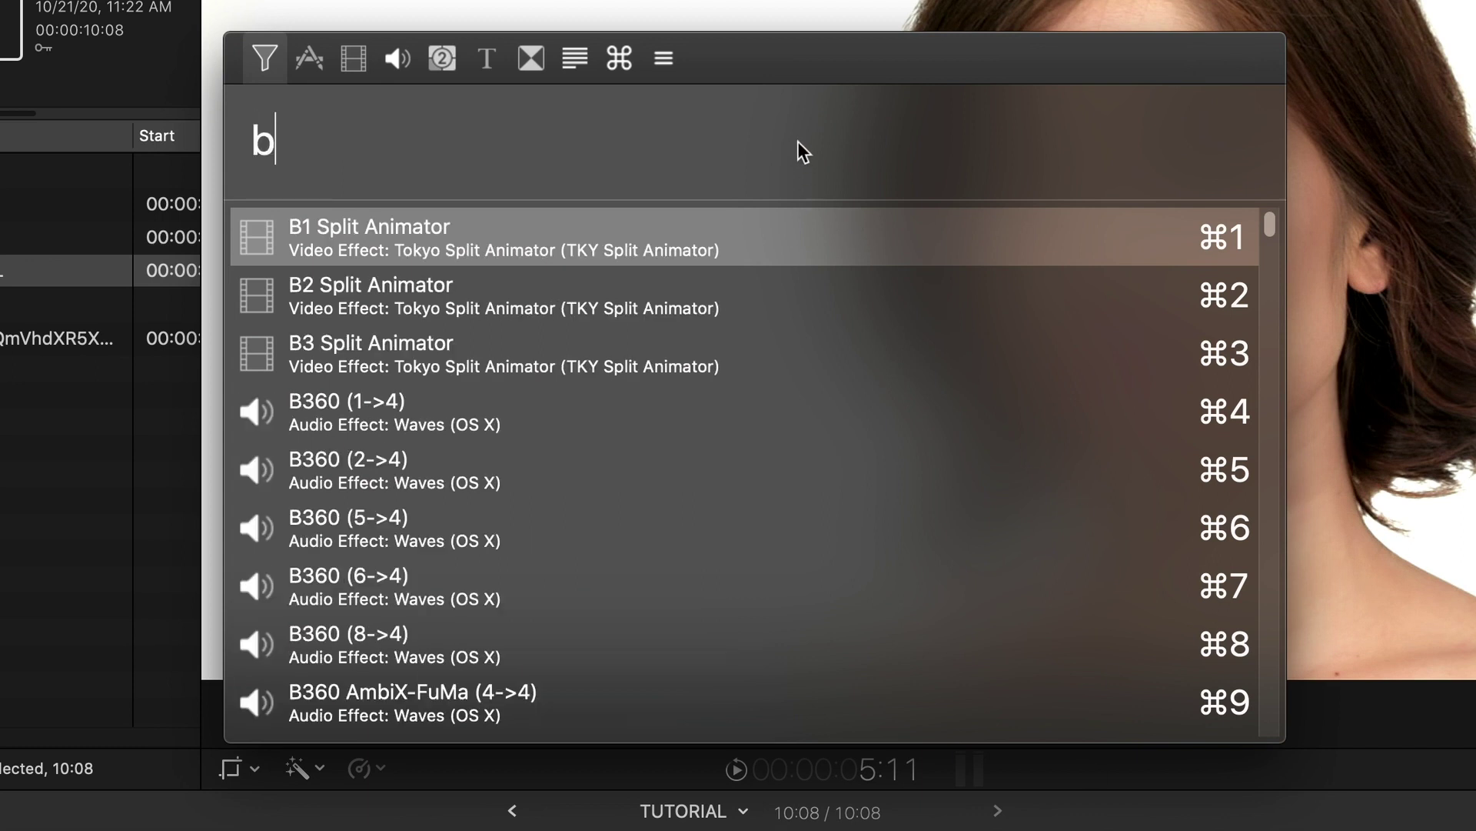
key("BackSpace")
key("BackSpace")
key("BackSpace")
key("BackSpace")
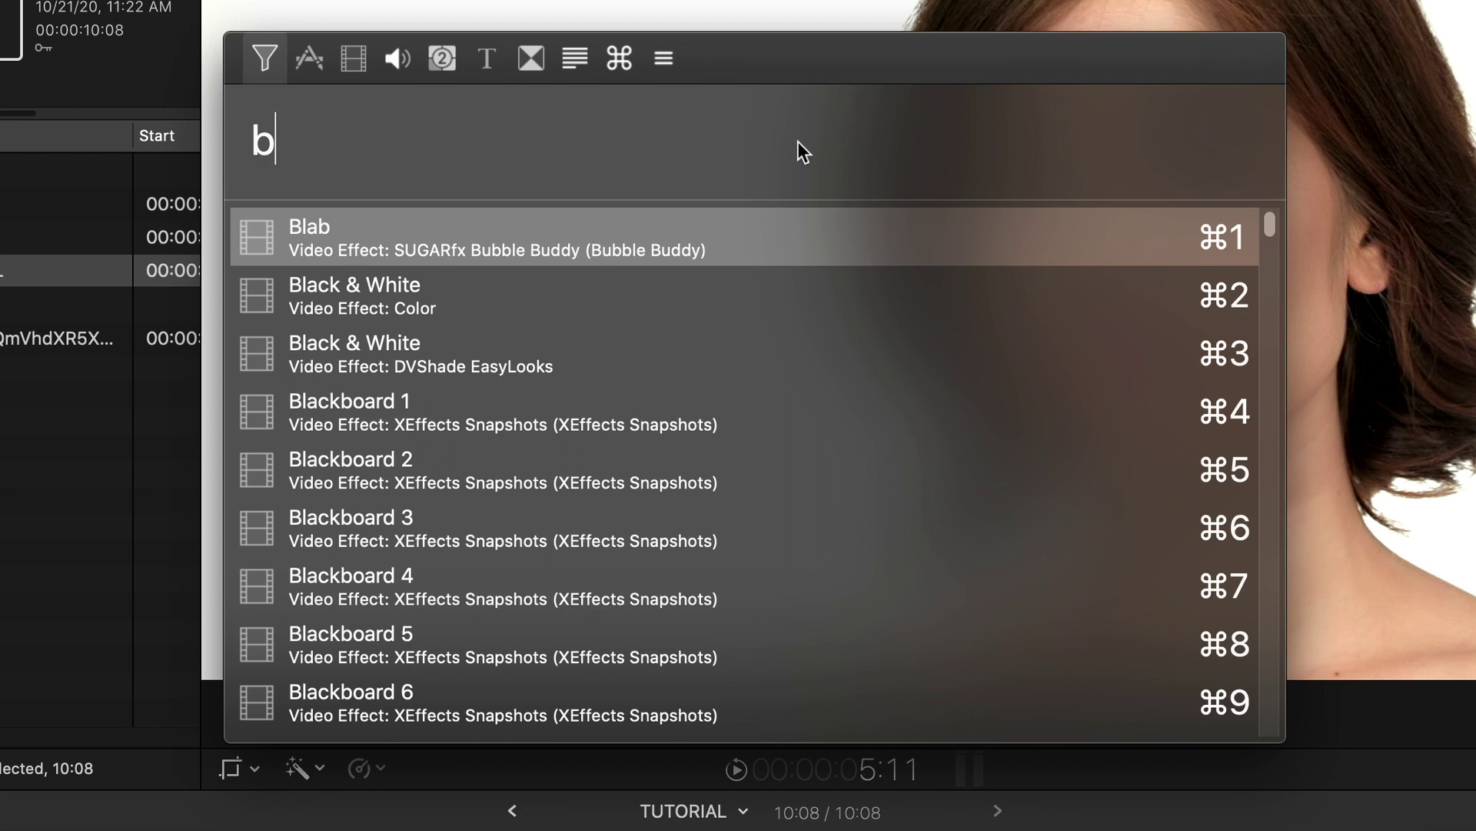
Filter the console by video effects, generators, titles, transitions, fonts, shortcuts and menu items
left_click(356, 61)
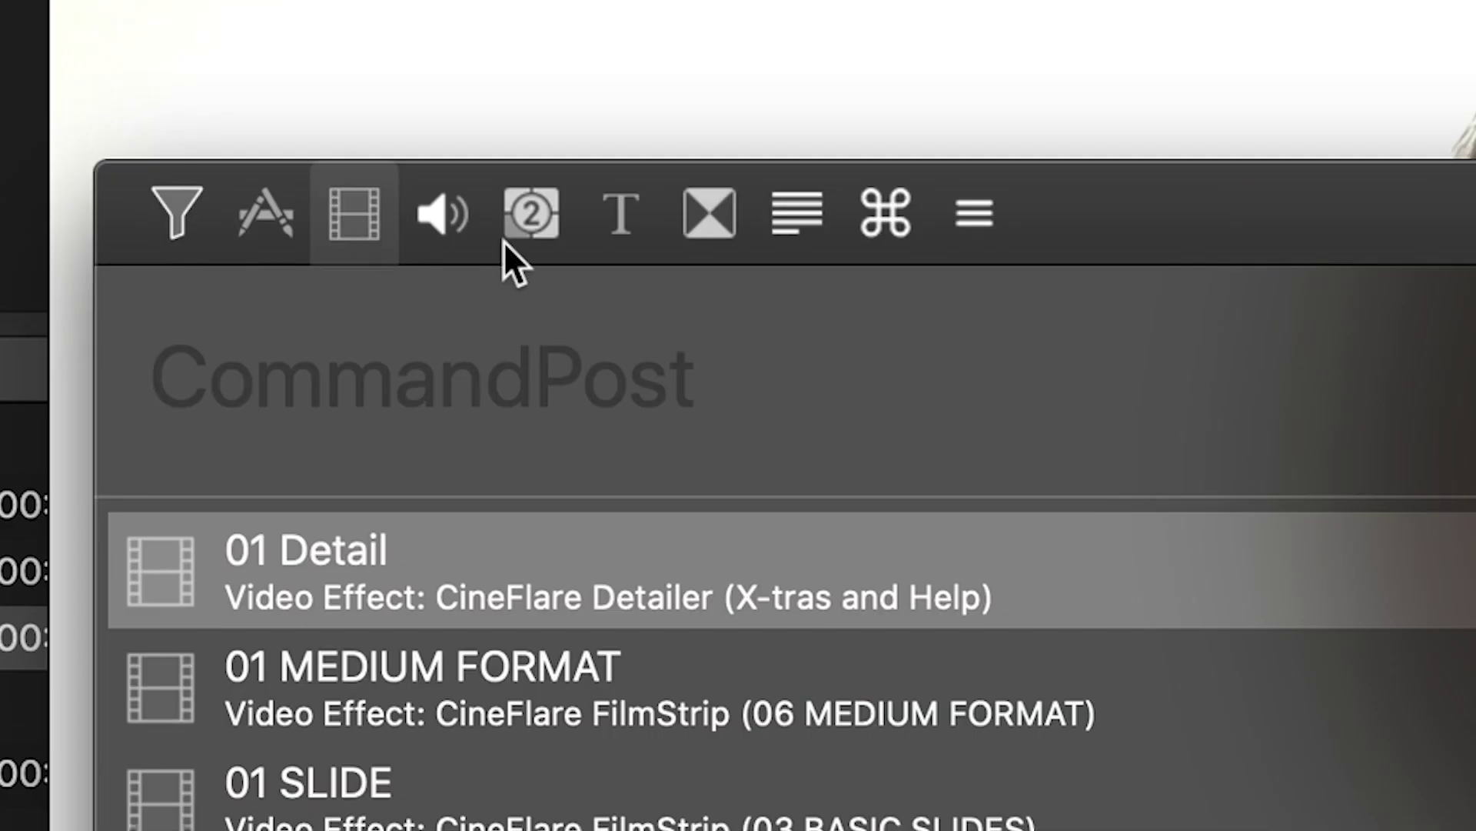
left_click(546, 221)
left_click(623, 219)
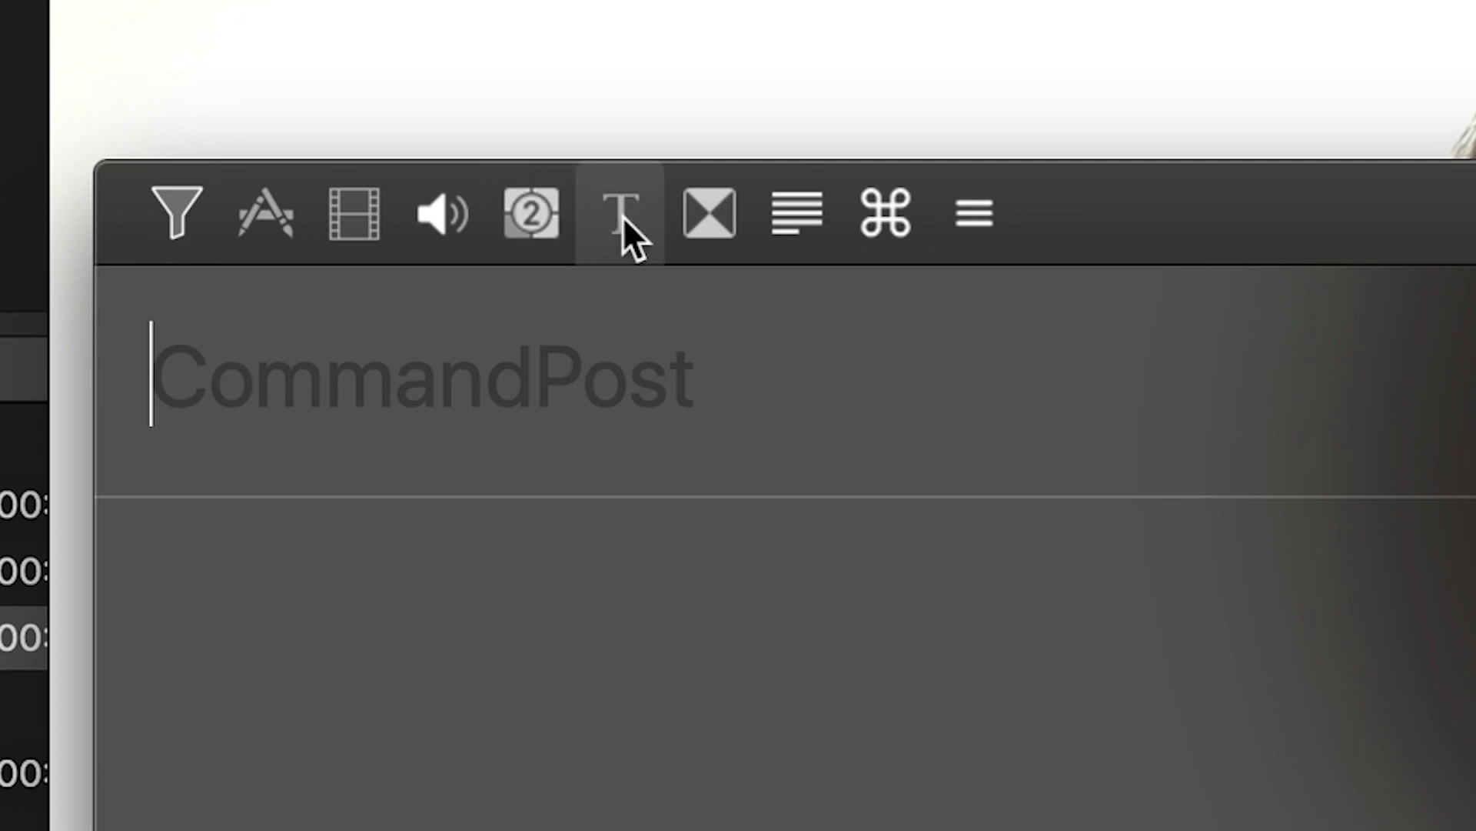
left_click(734, 225)
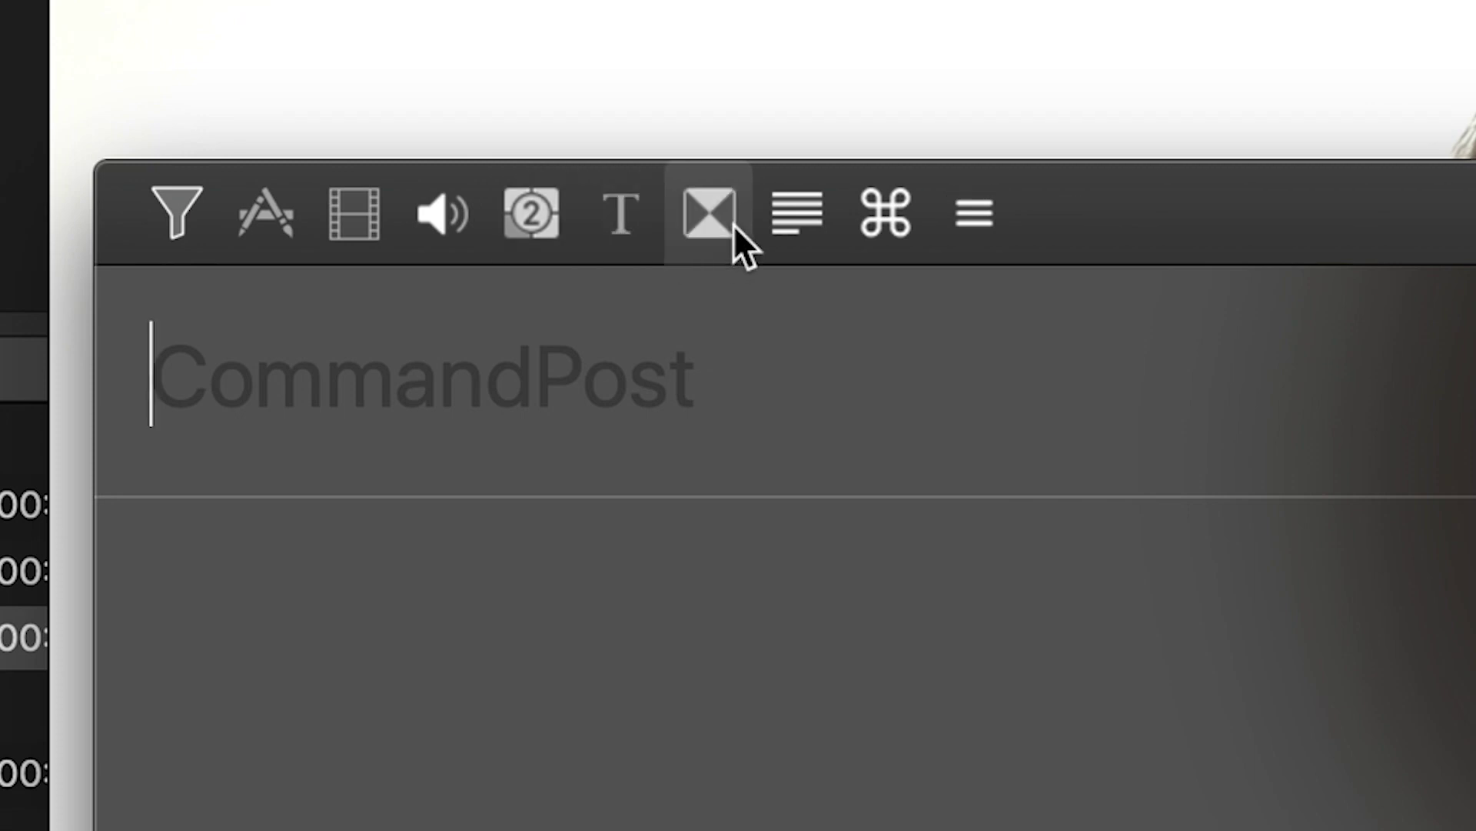
left_click(795, 228)
left_click(890, 222)
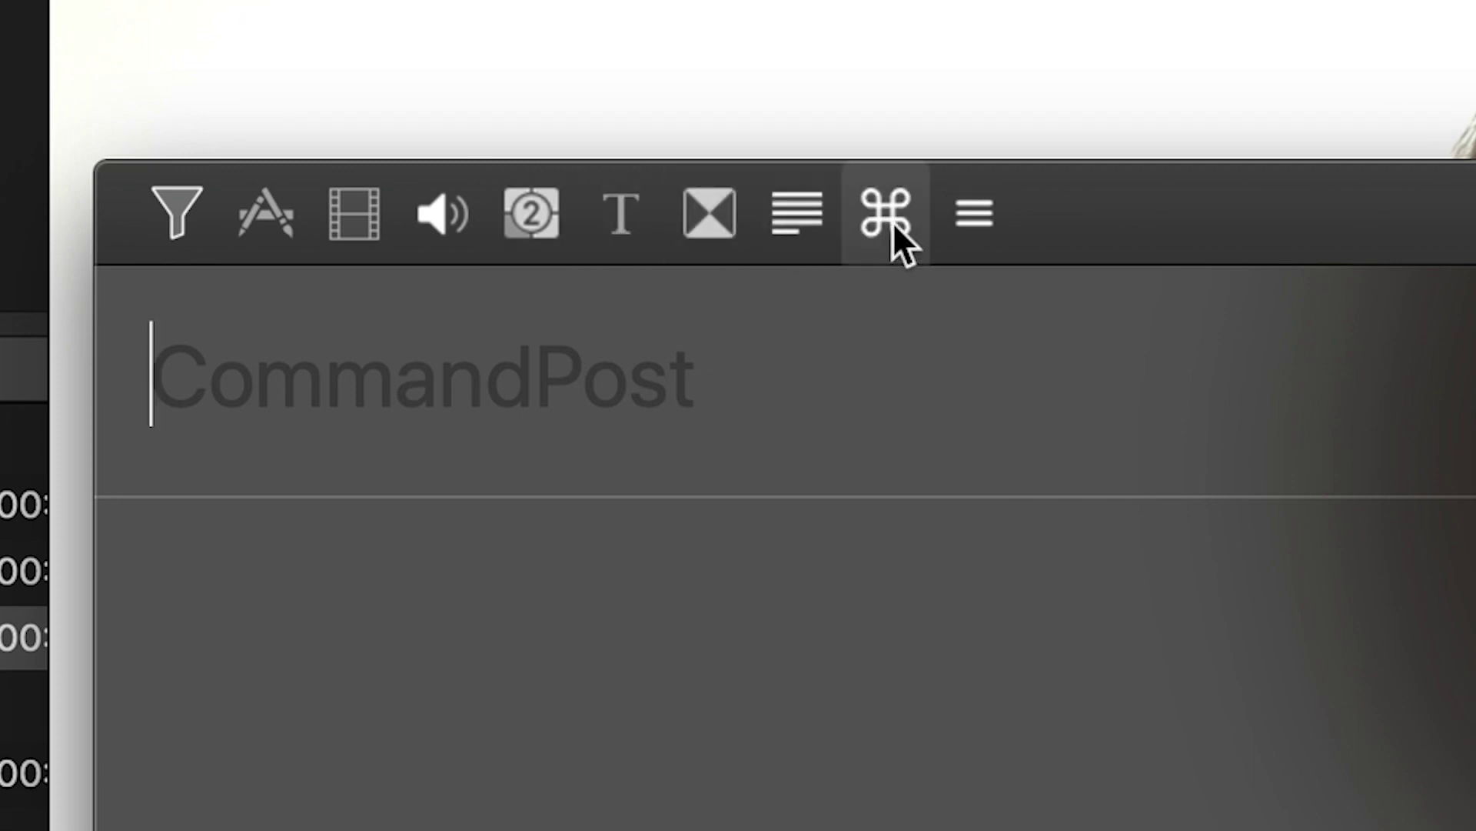
left_click(985, 214)
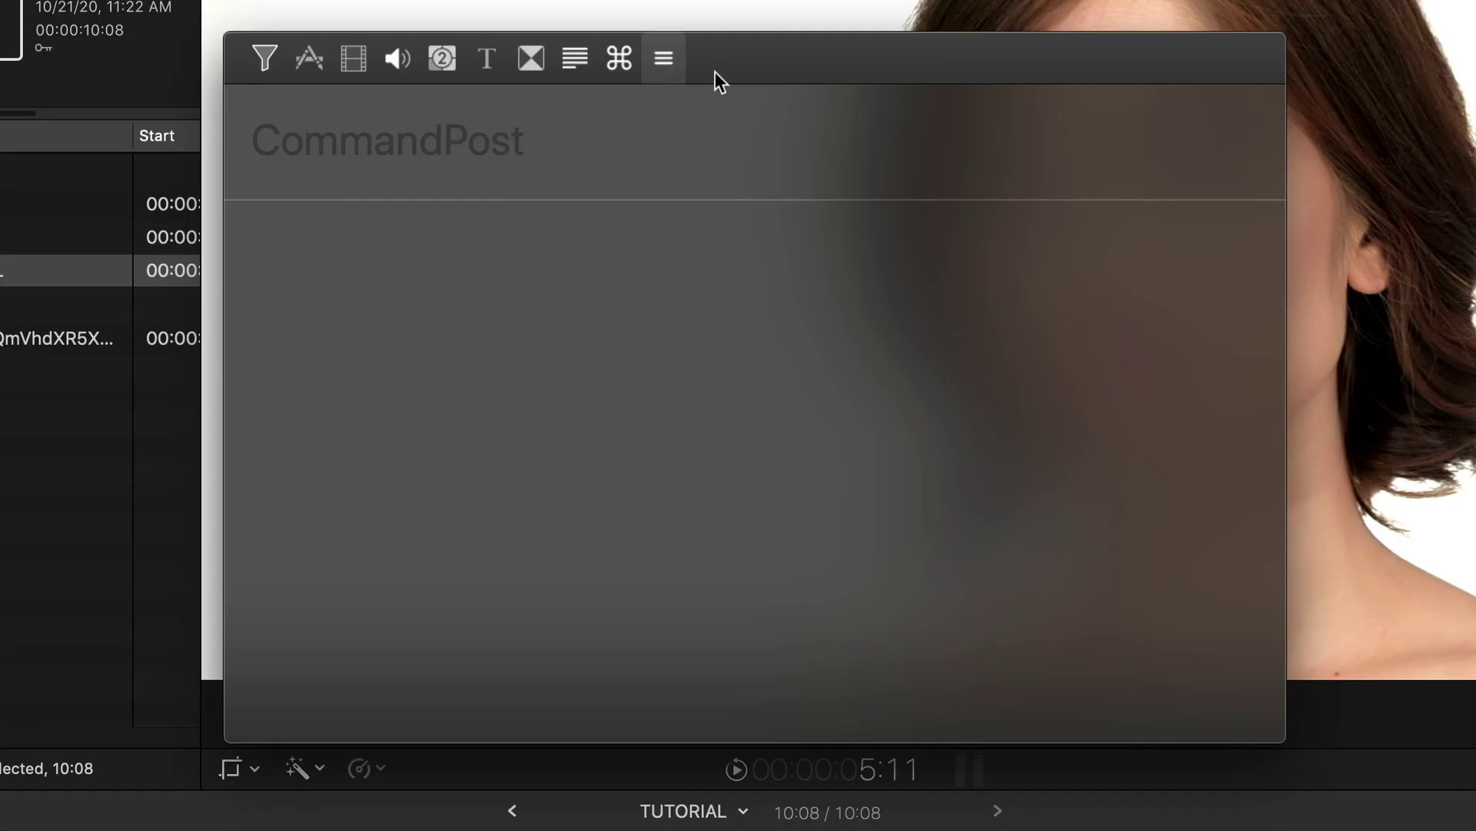
Open the console's Customize Toolbar sheet and close it again
right_click(754, 66)
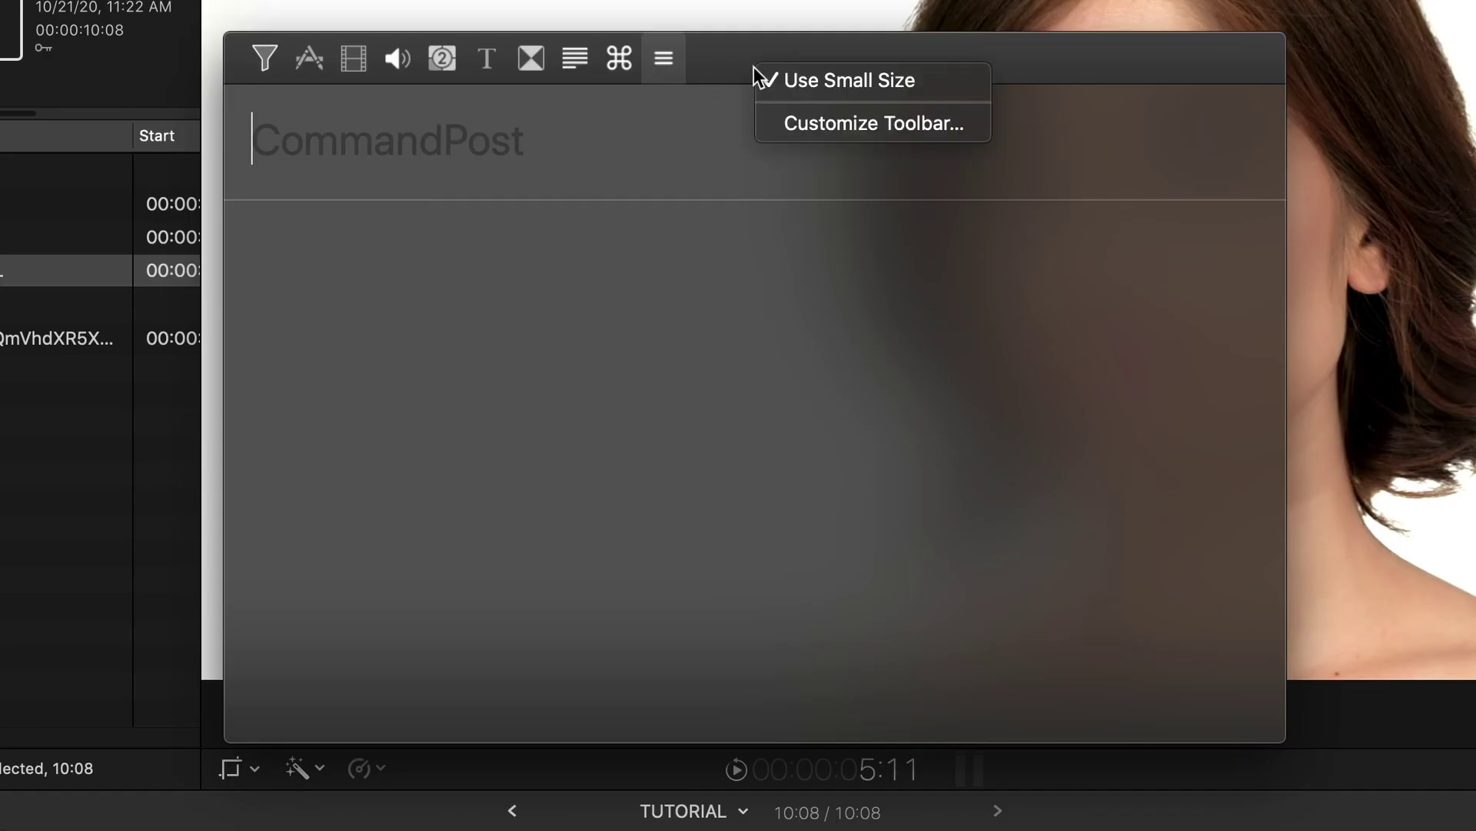
left_click(856, 119)
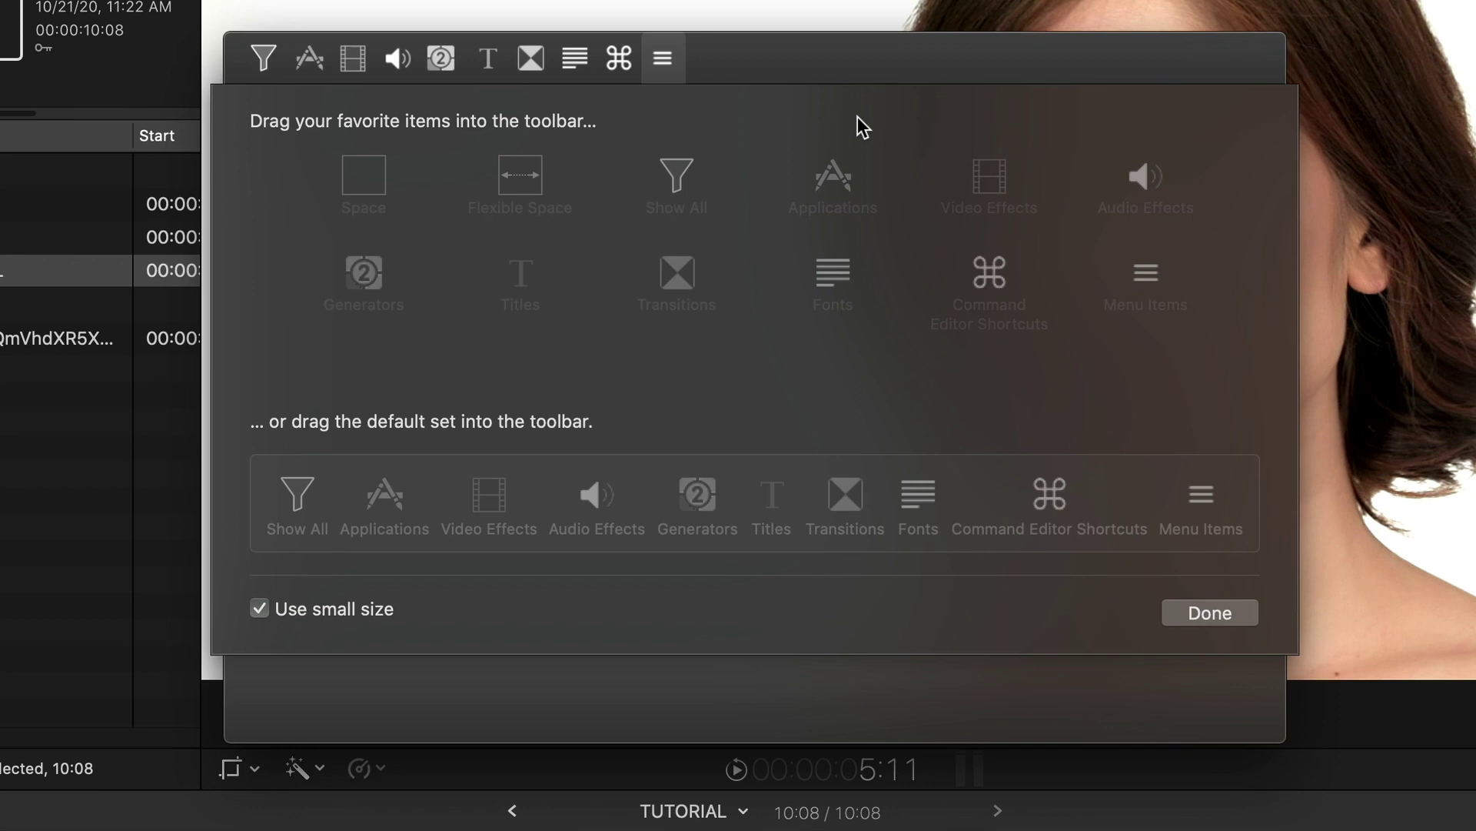
key("Return")
Mark the Gaussian result as a favourite and apply it to the clip at Amount 50.0
right_click(338, 231)
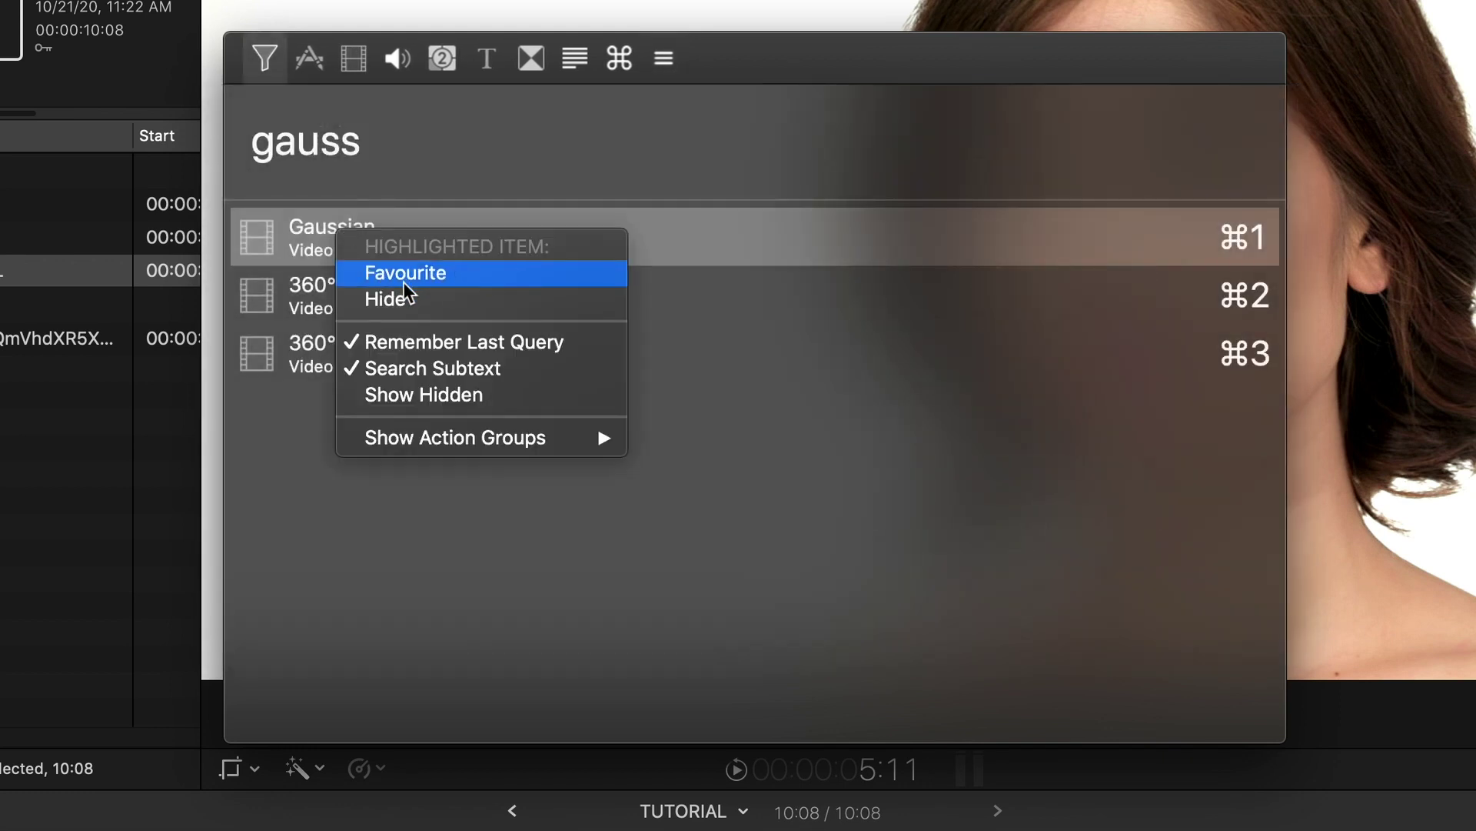
left_click(449, 286)
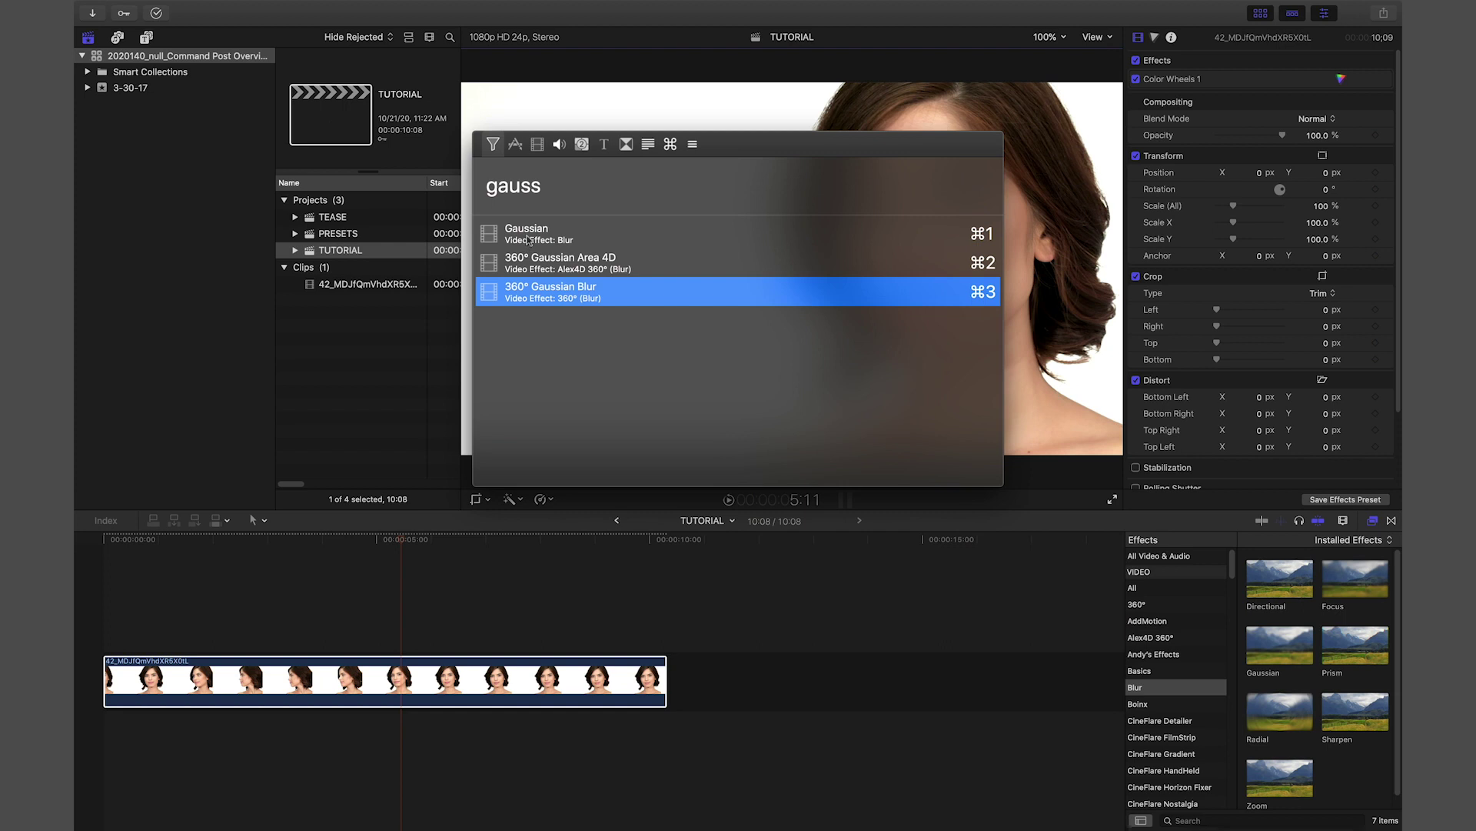
left_click(356, 249)
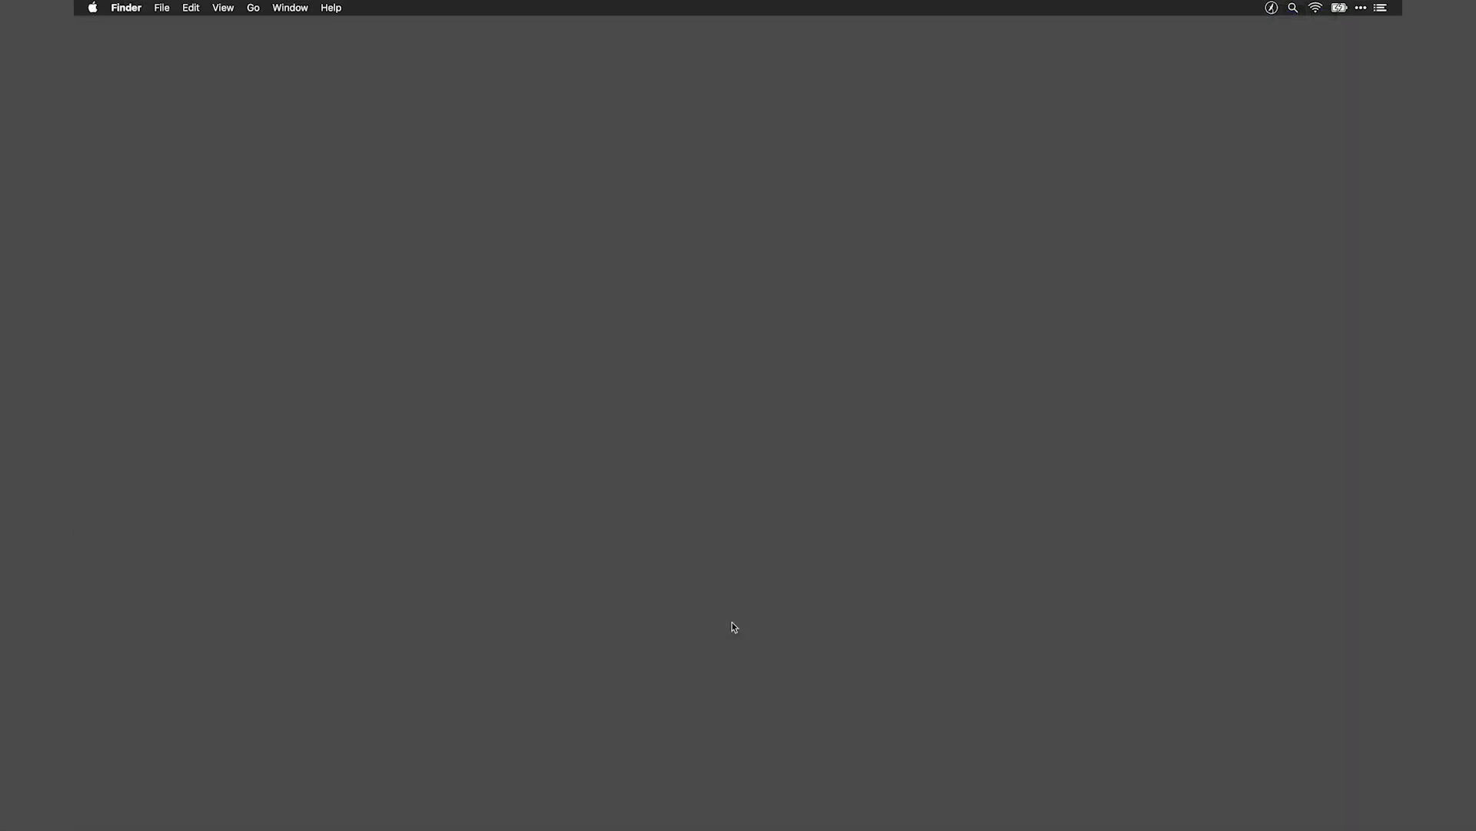
Search the desktop console for 'final cut pro', then replace the query with 'adobe after'
key("ctrl+space")
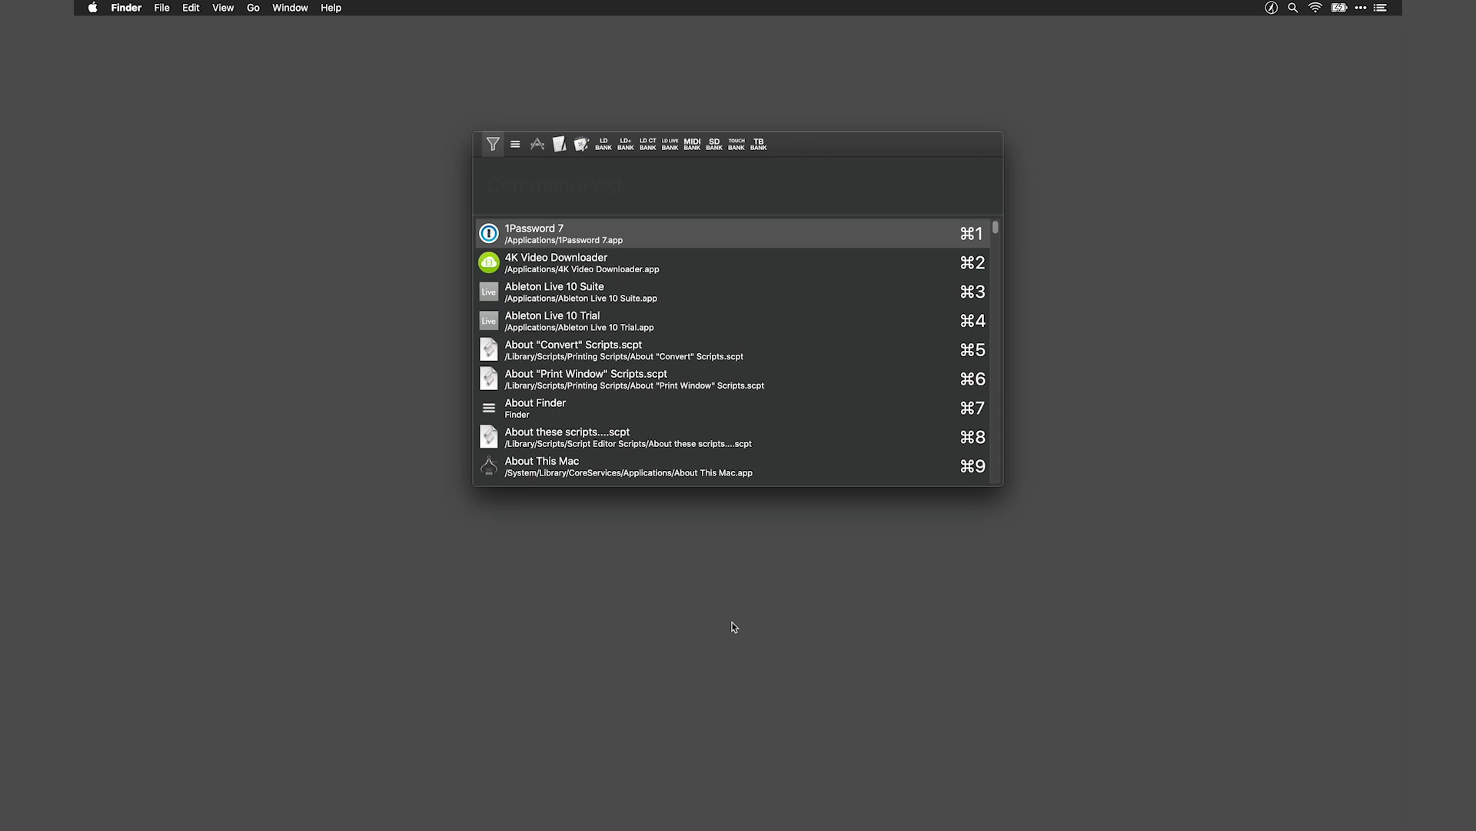
type("final cut pro")
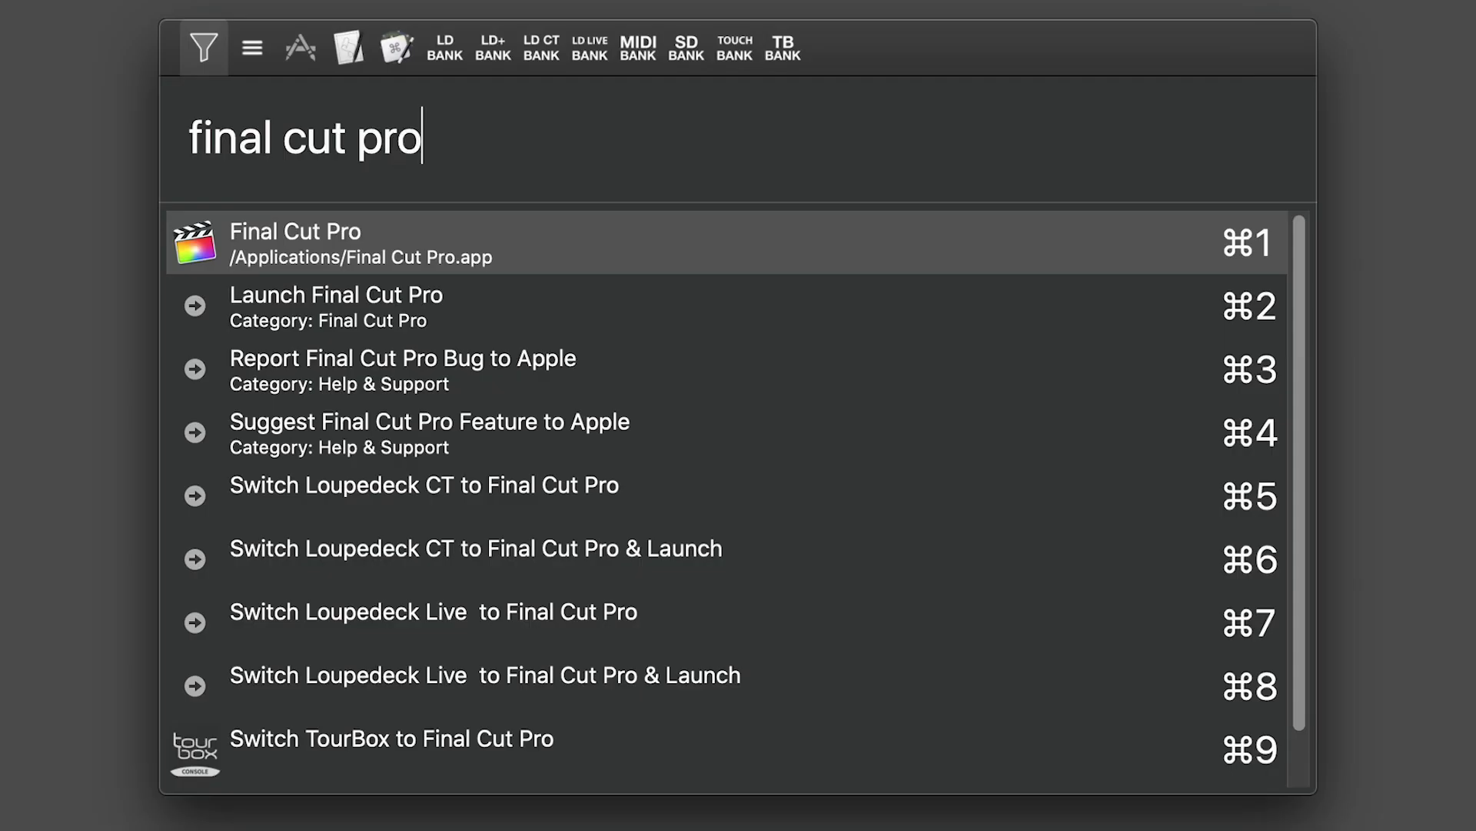
key("super+a")
type("adobe af")
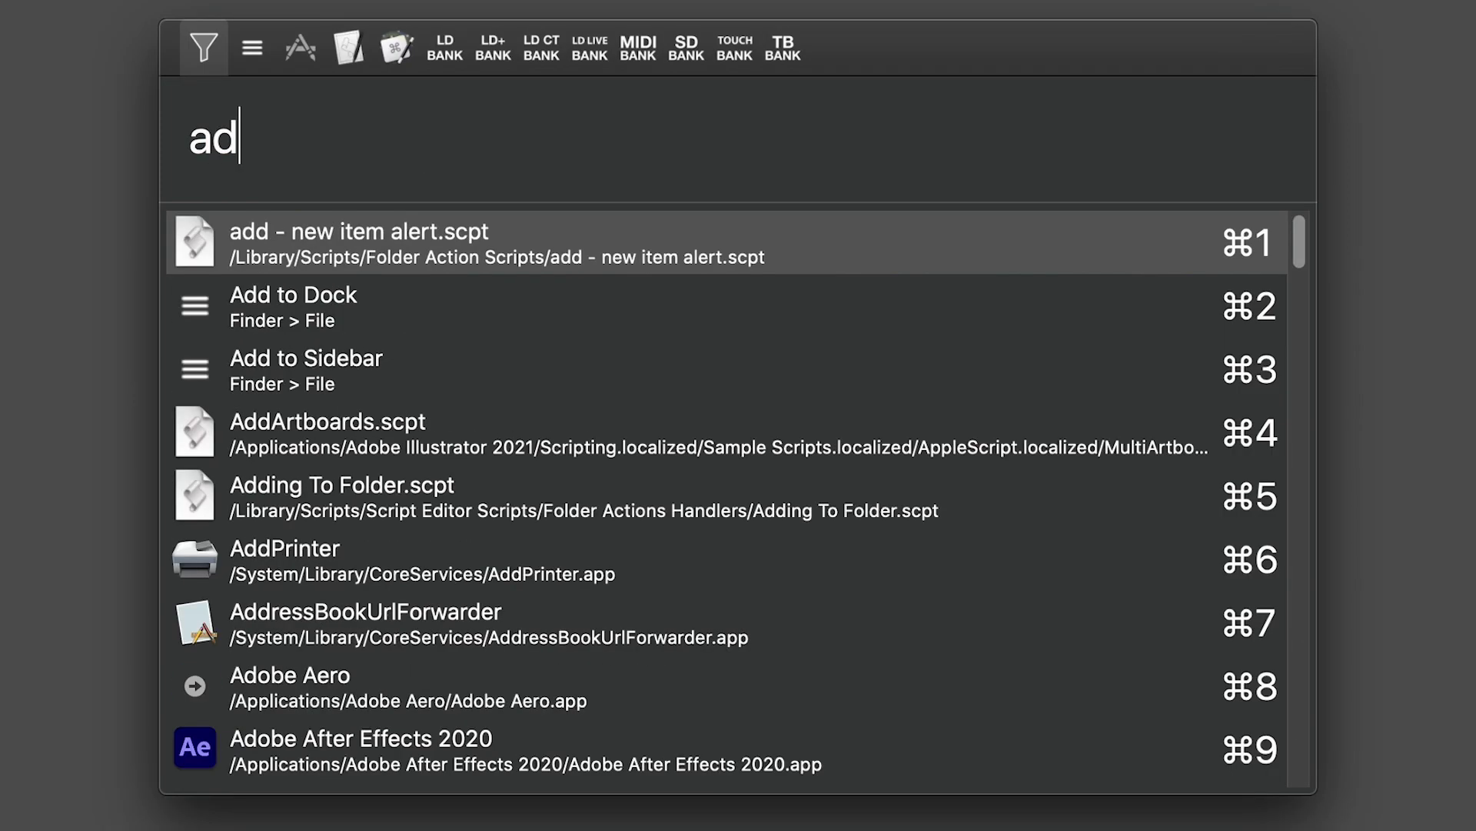
type("ter")
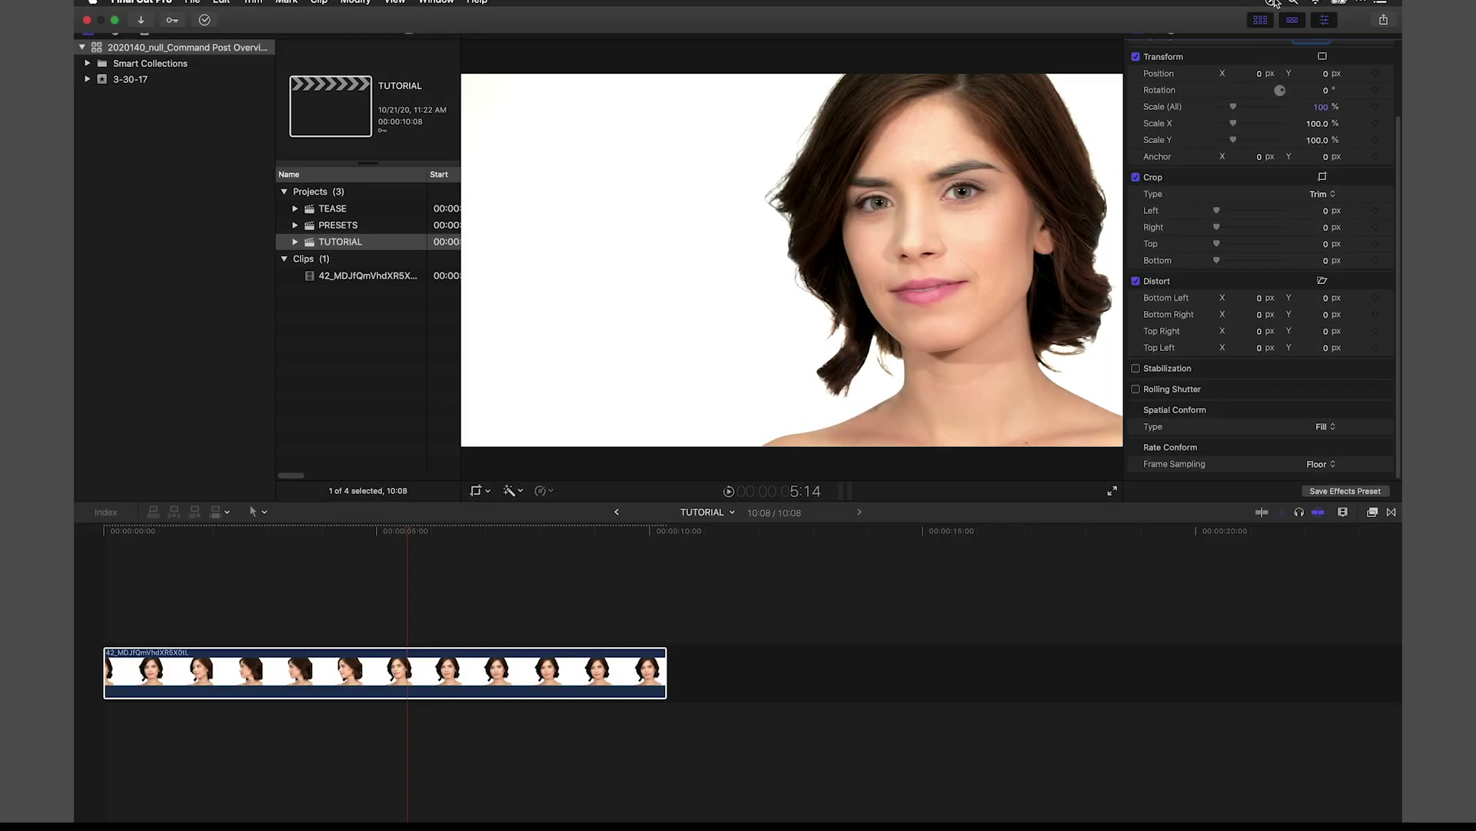
Enable the viewer grid overlay and drag a crosshair guide across the image
left_click(1271, 2)
mouse_move(1181, 143)
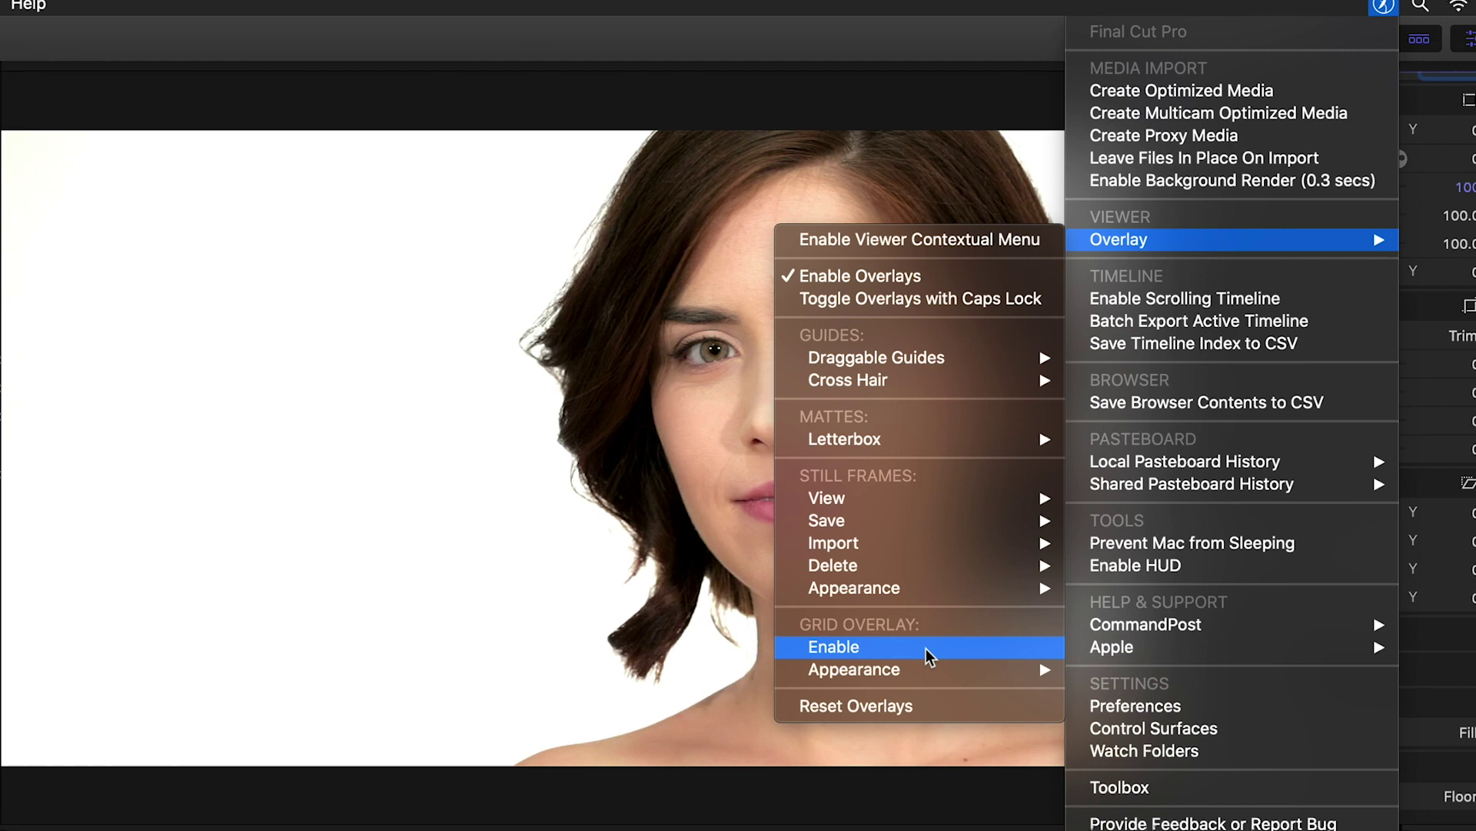
left_click(926, 648)
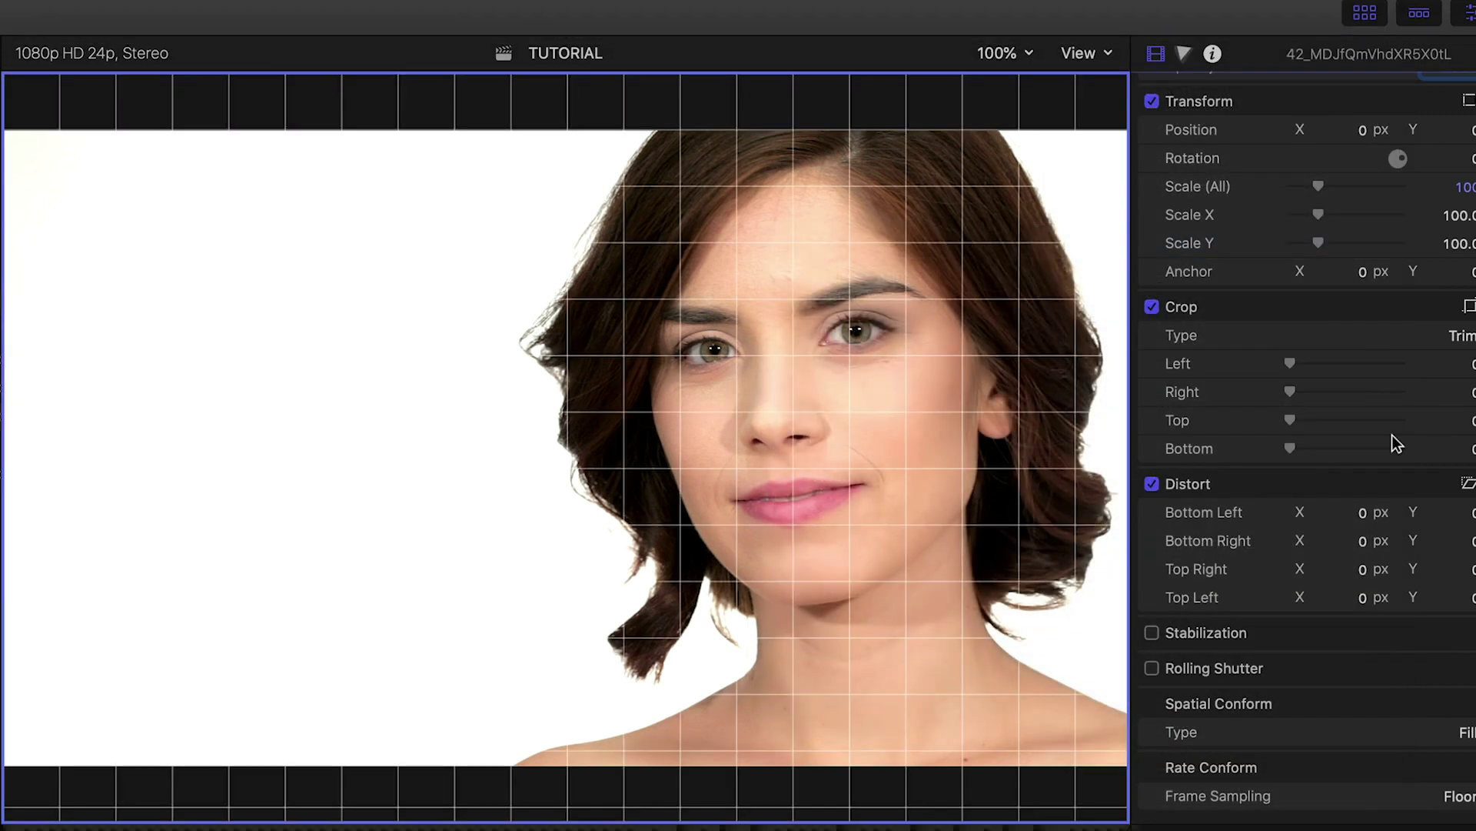
left_click_drag(573, 435, 920, 451)
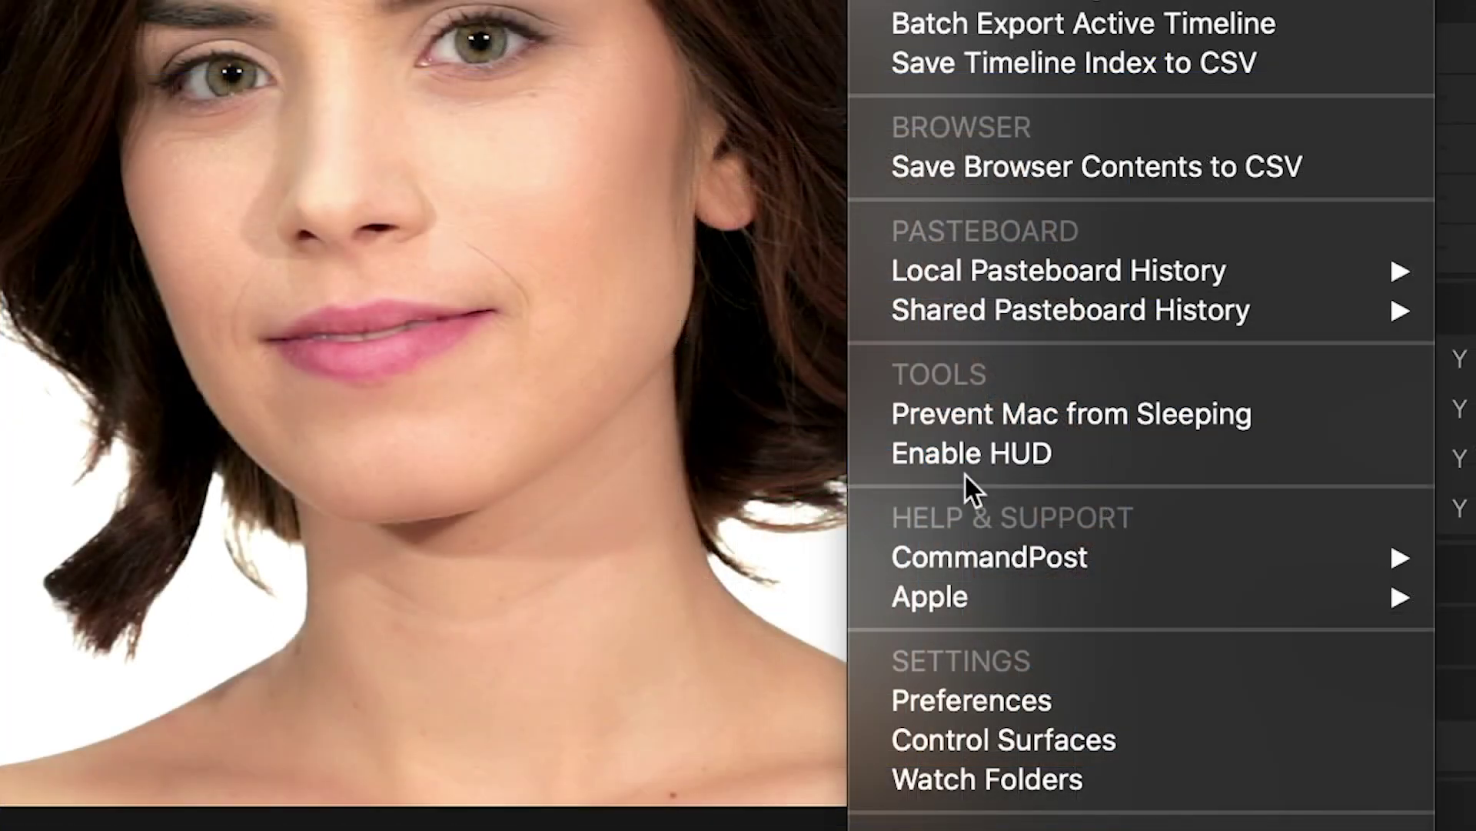
Enable the HUD and browse its batch-rename, find, 10-, 12- and 24-button panels
left_click(942, 458)
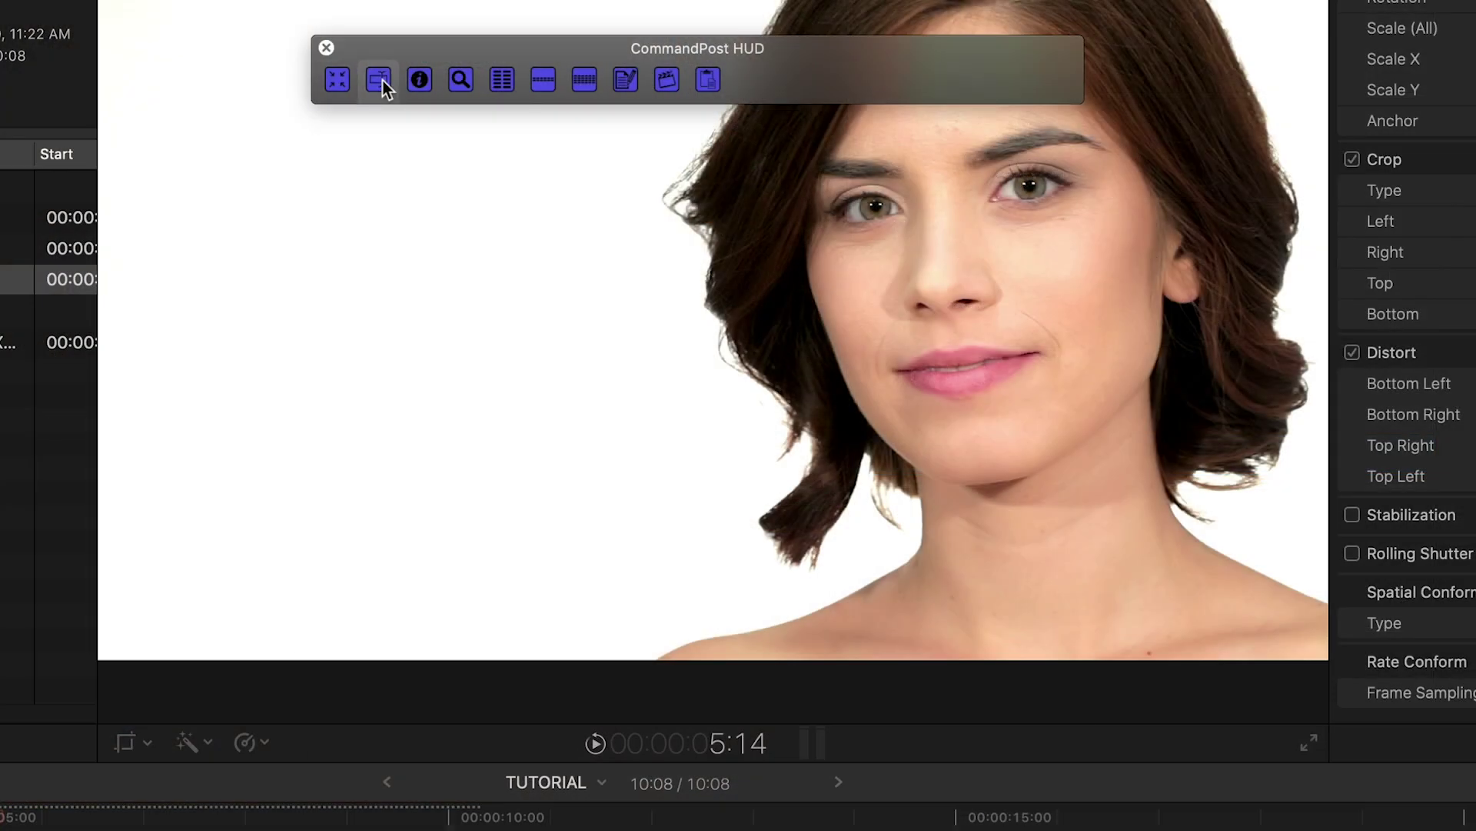
left_click(382, 80)
left_click(473, 81)
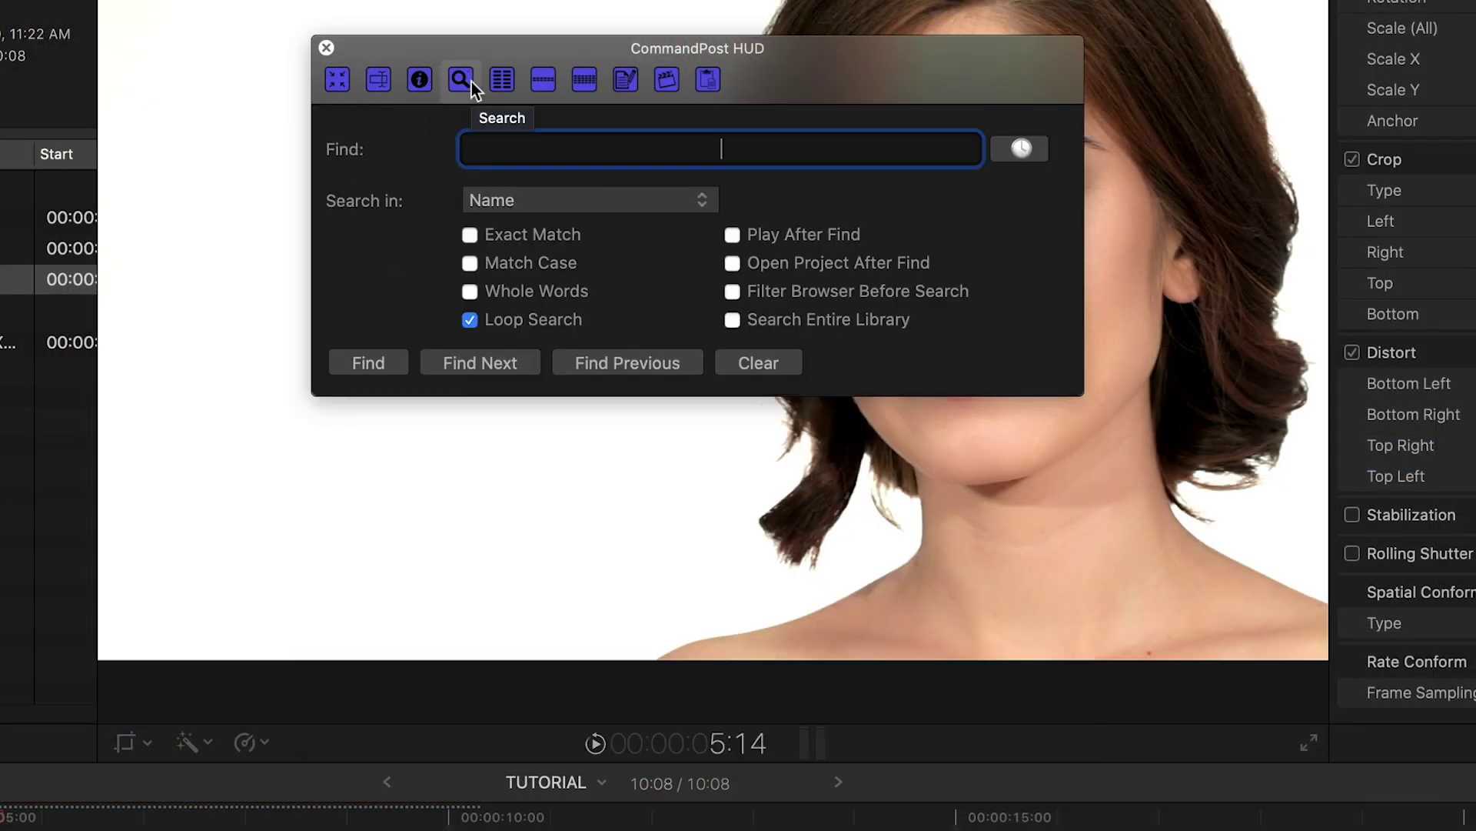
left_click(500, 77)
left_click(549, 75)
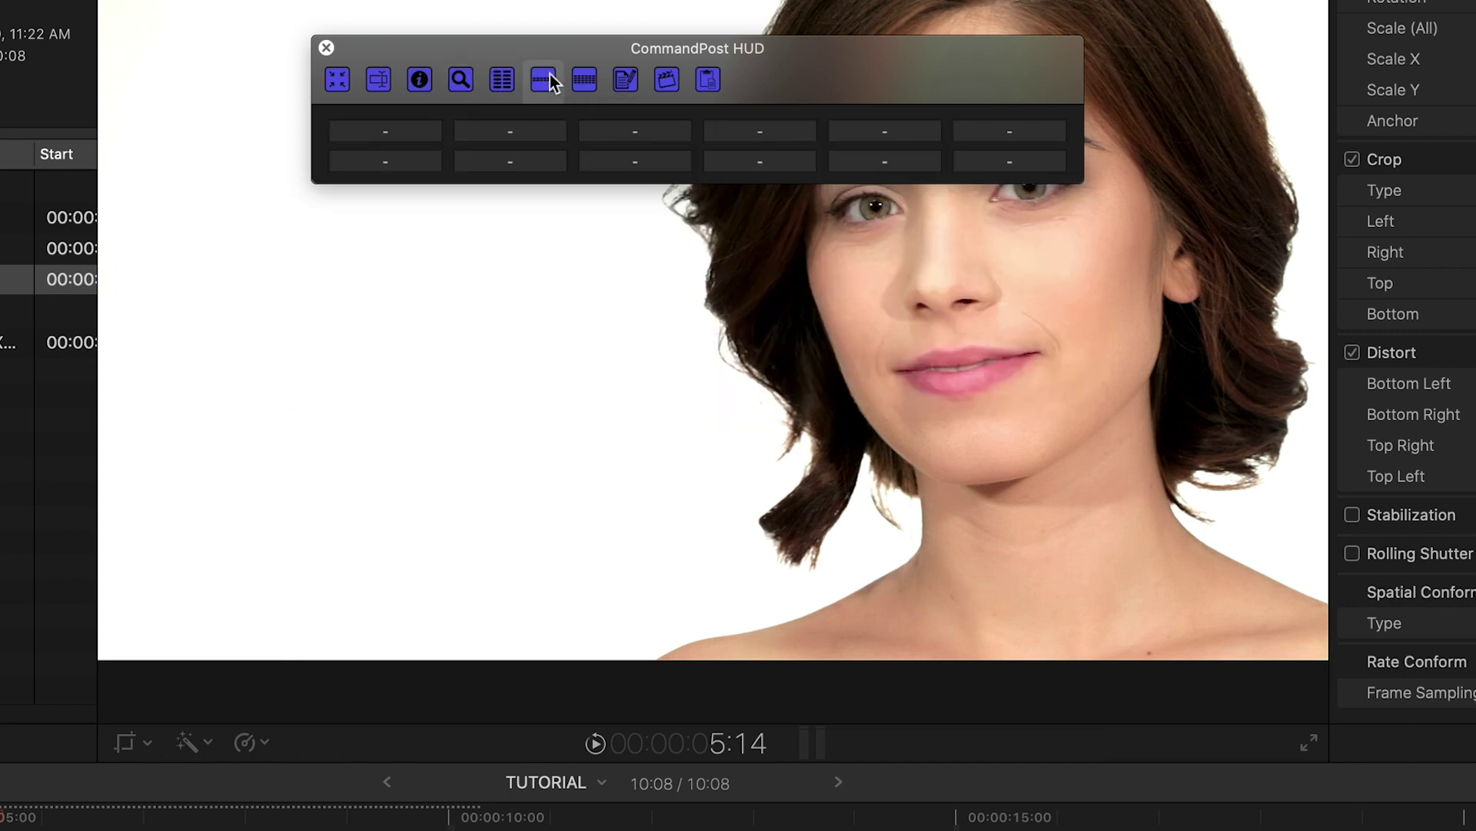
left_click(597, 74)
Write 'Notes can go here' in the HUD's Notes panel
left_click(626, 80)
type("Notes")
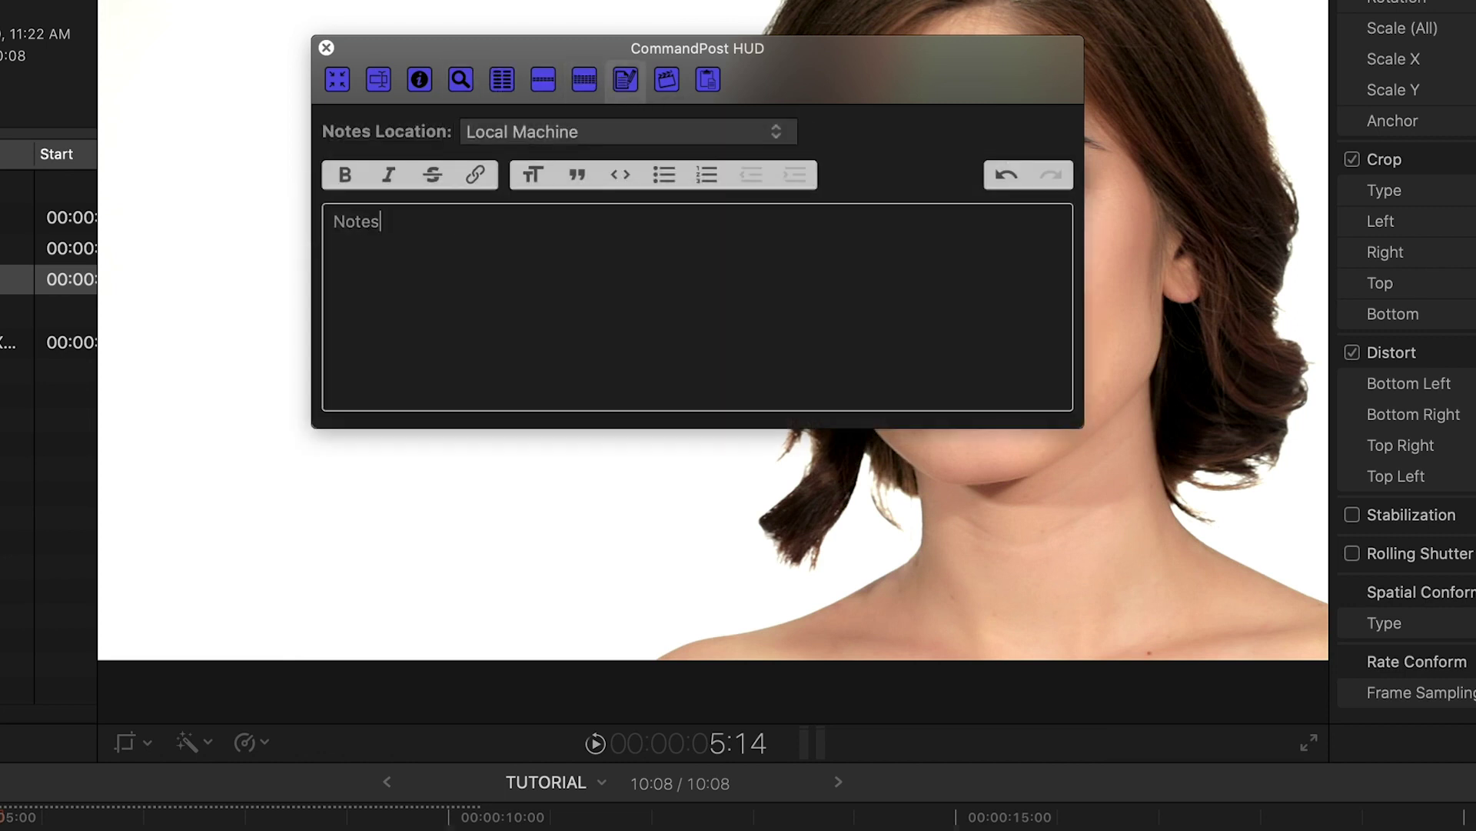
type(" can go here.")
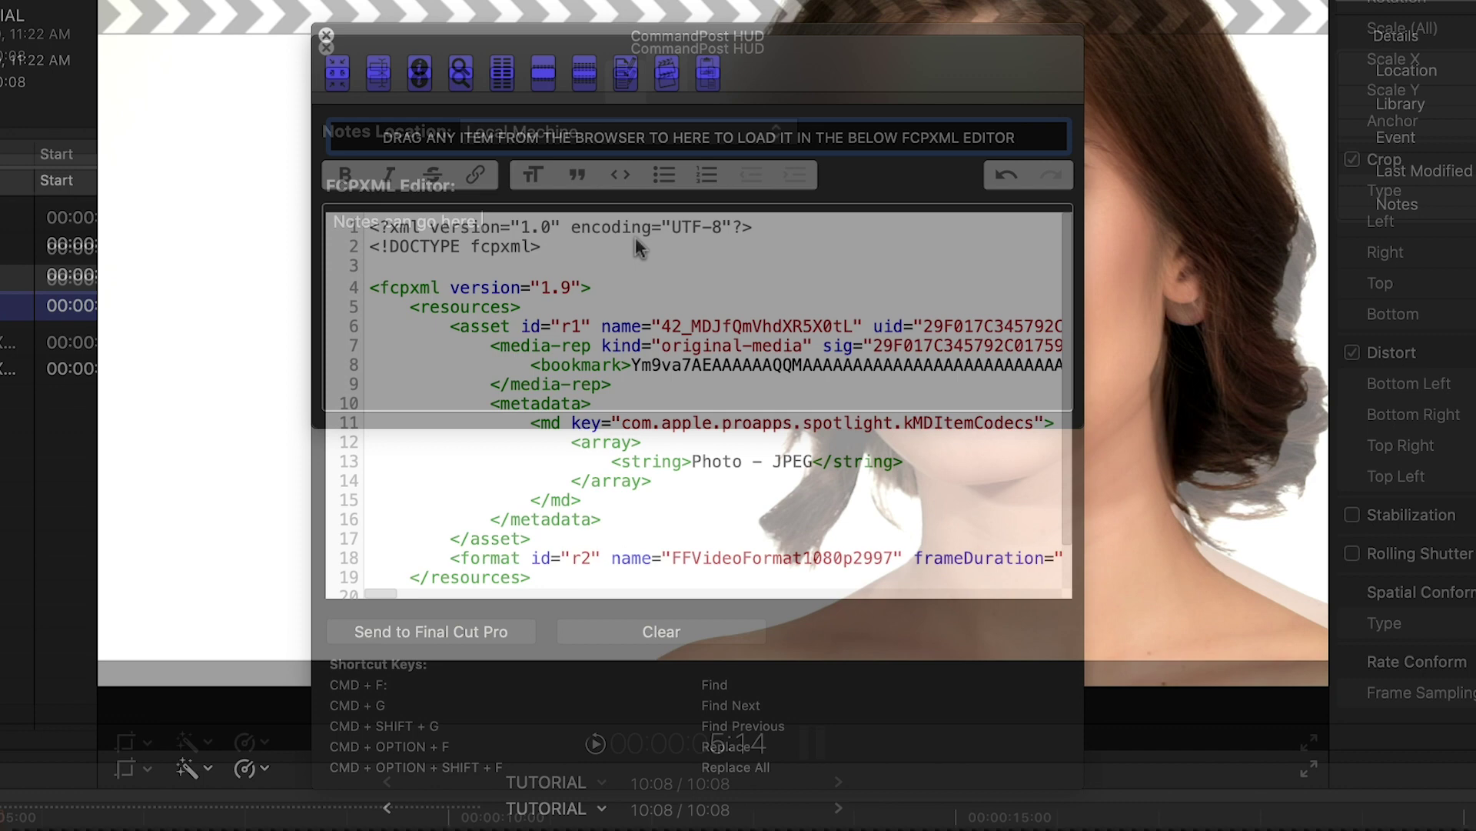
scroll(695, 389, "down", 2)
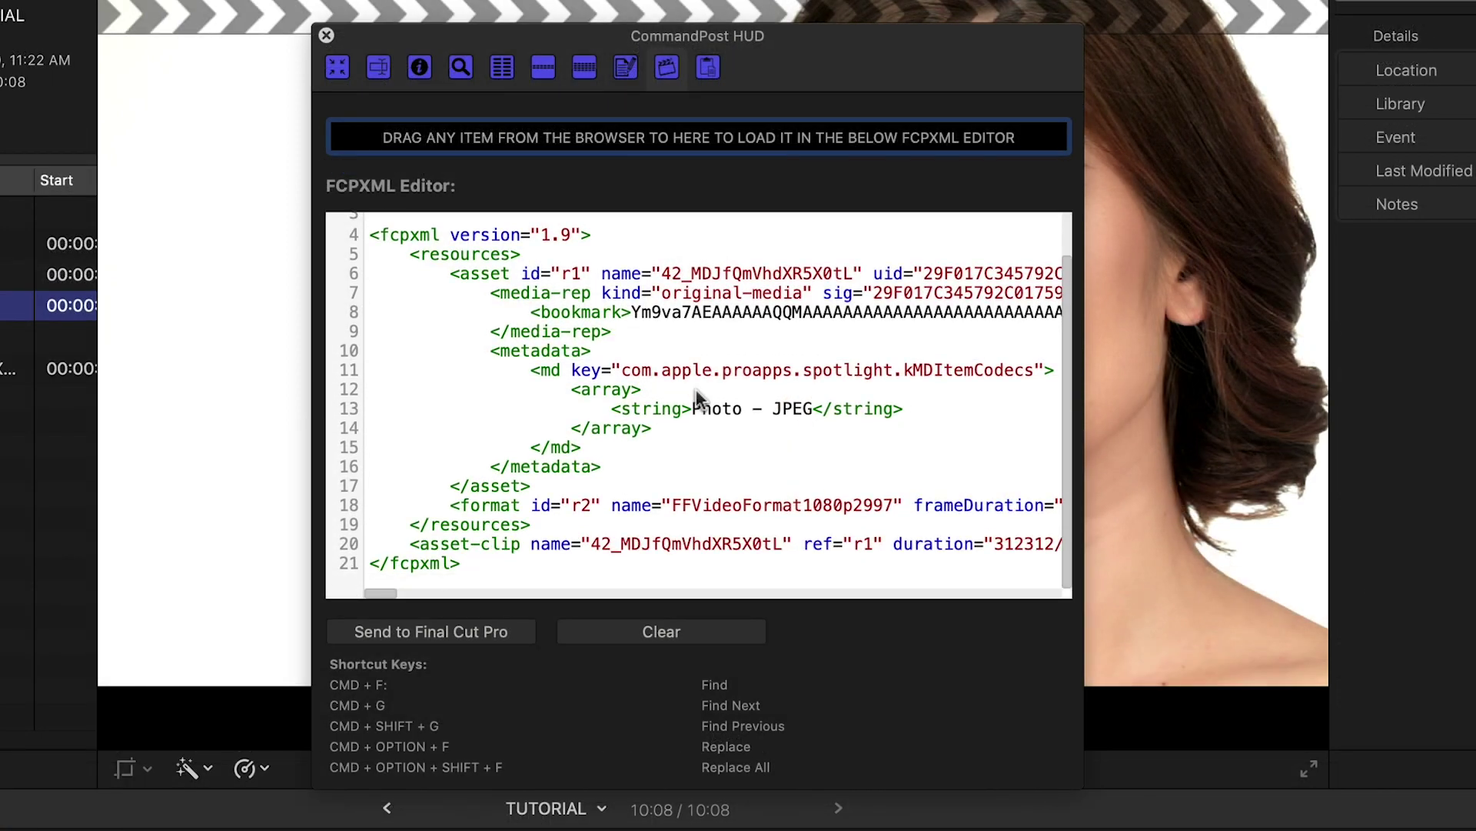
scroll(696, 389, "up", 2)
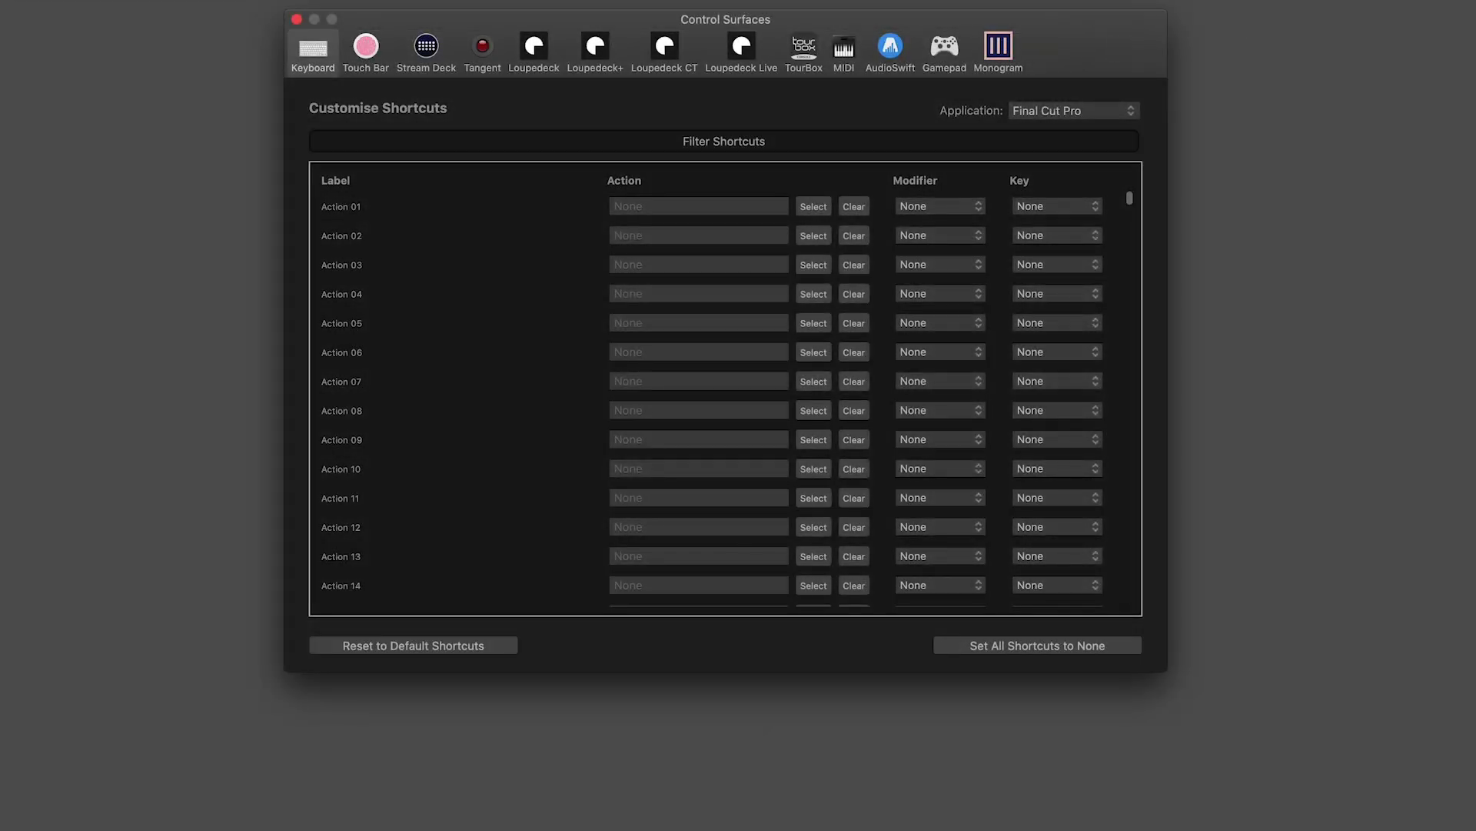
Browse the Touch Bar, Tangent, Loupedeck, MIDI and Gamepad settings, ending on Tangent
left_click(369, 52)
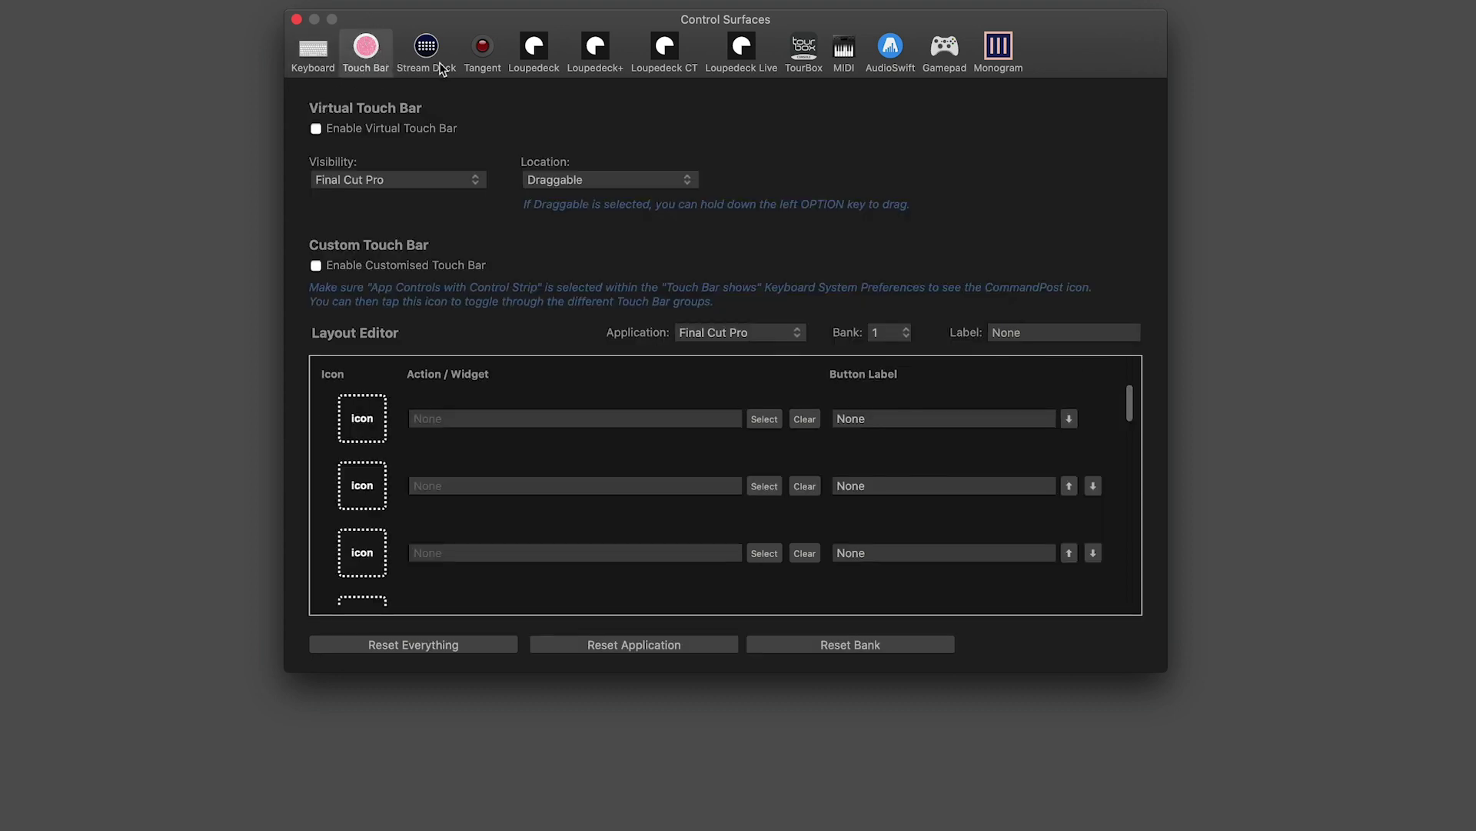
left_click(476, 56)
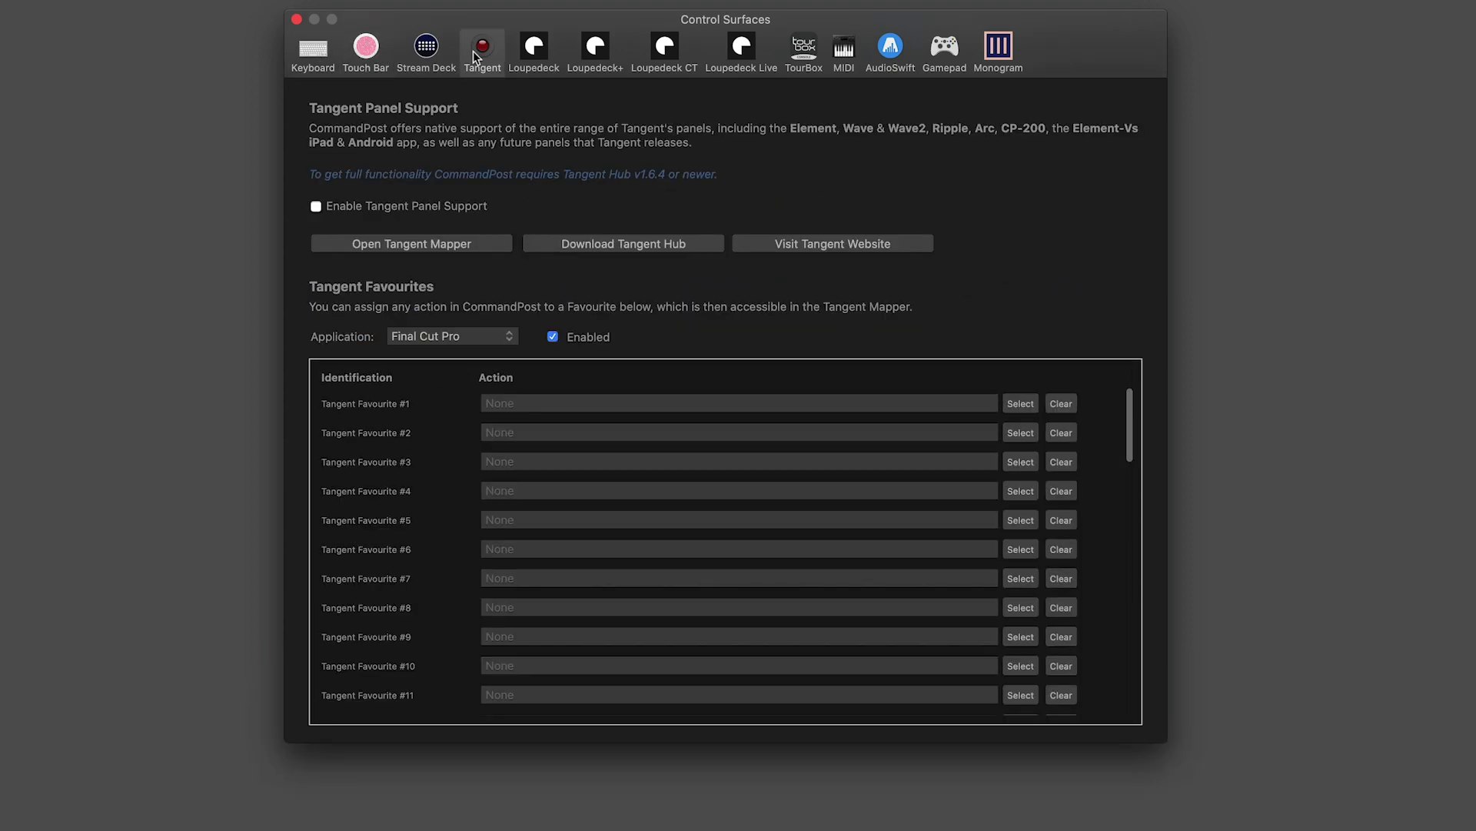
left_click(528, 55)
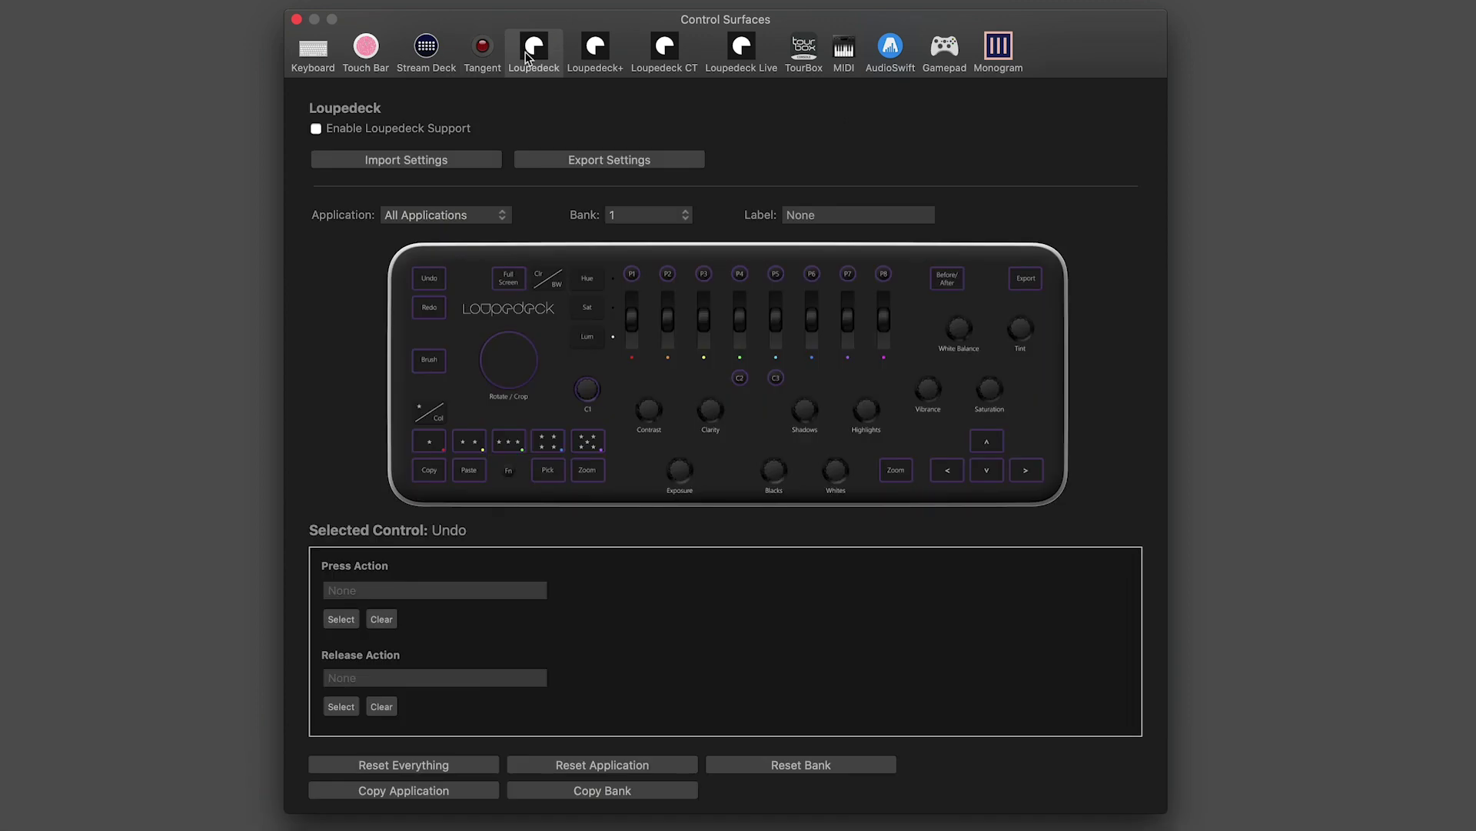
left_click(844, 55)
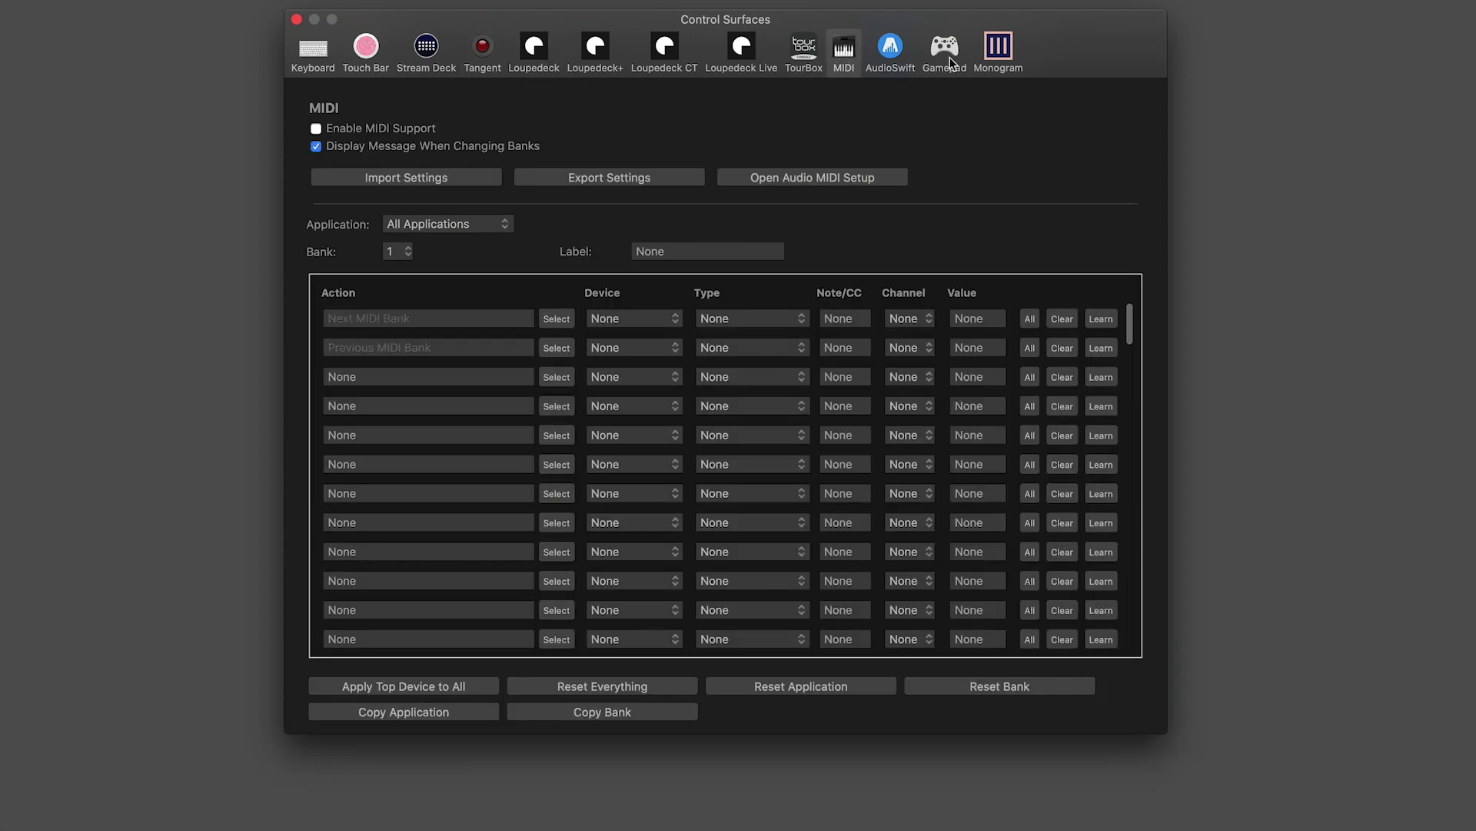
left_click(952, 60)
left_click(482, 54)
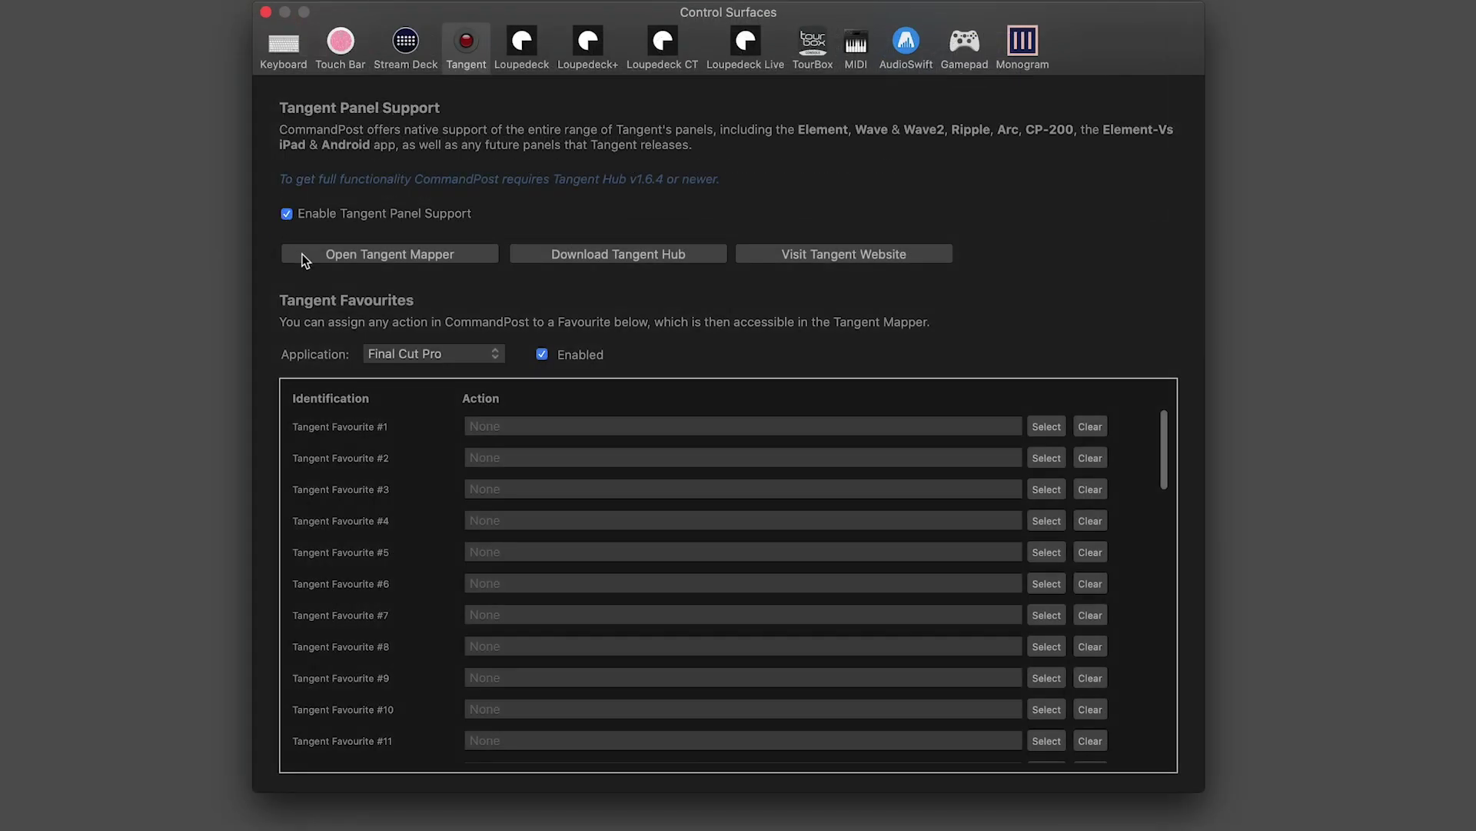
Launch Tangent Mapper, then search 'gaussian' as the action for Tangent Favourite #1
left_click(454, 260)
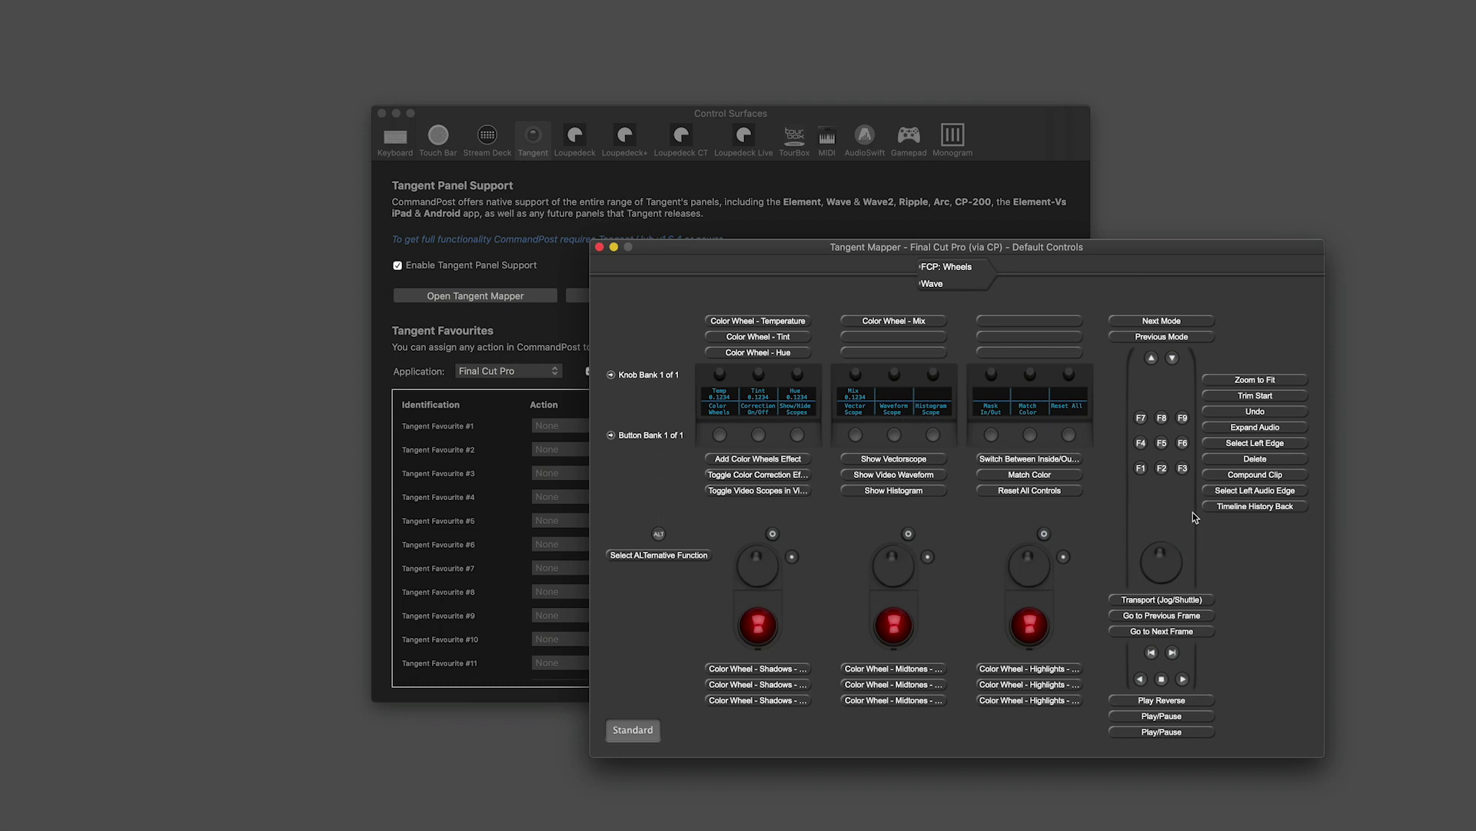
left_click(577, 428)
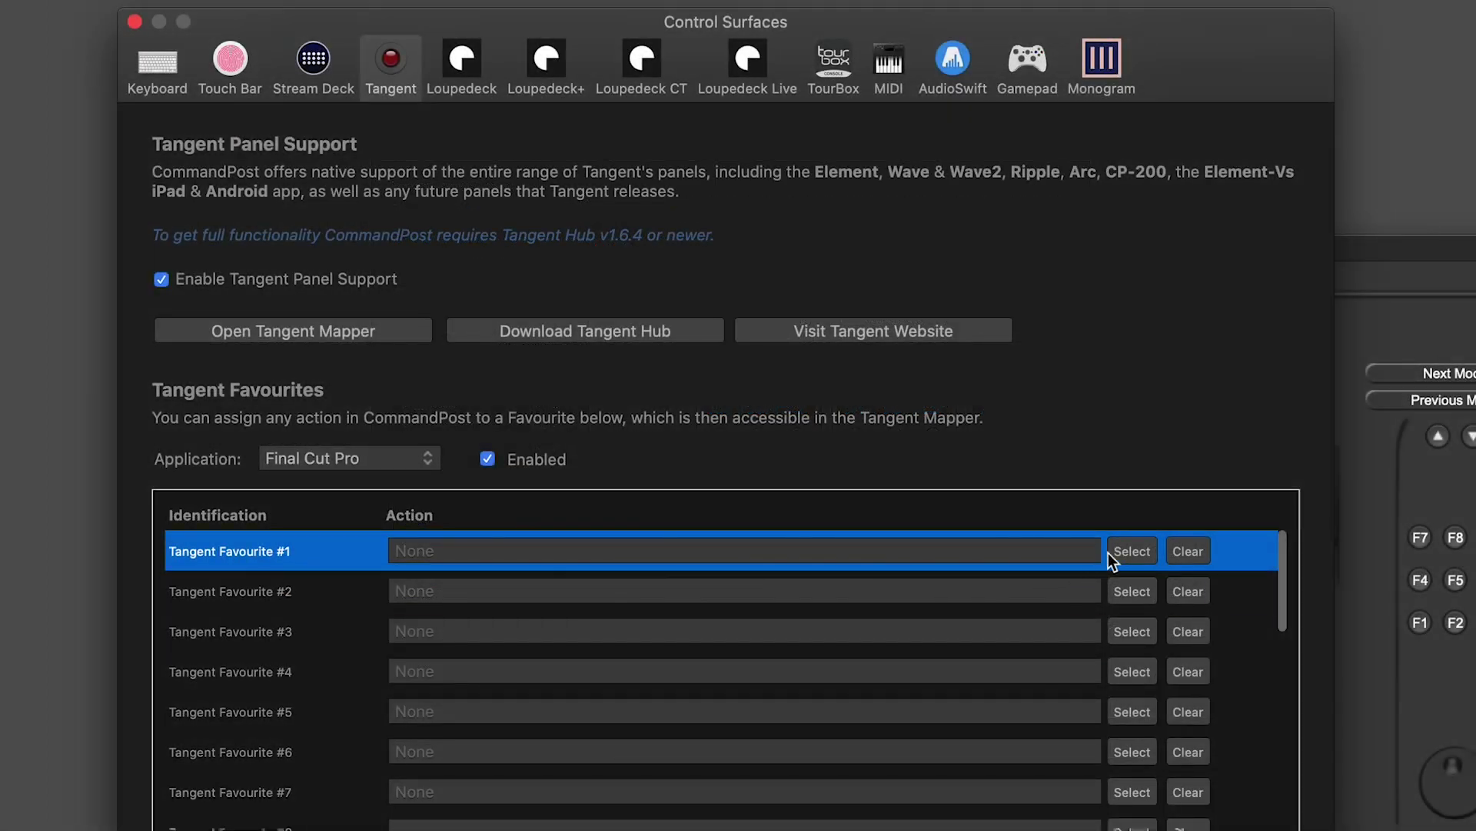
left_click(1131, 551)
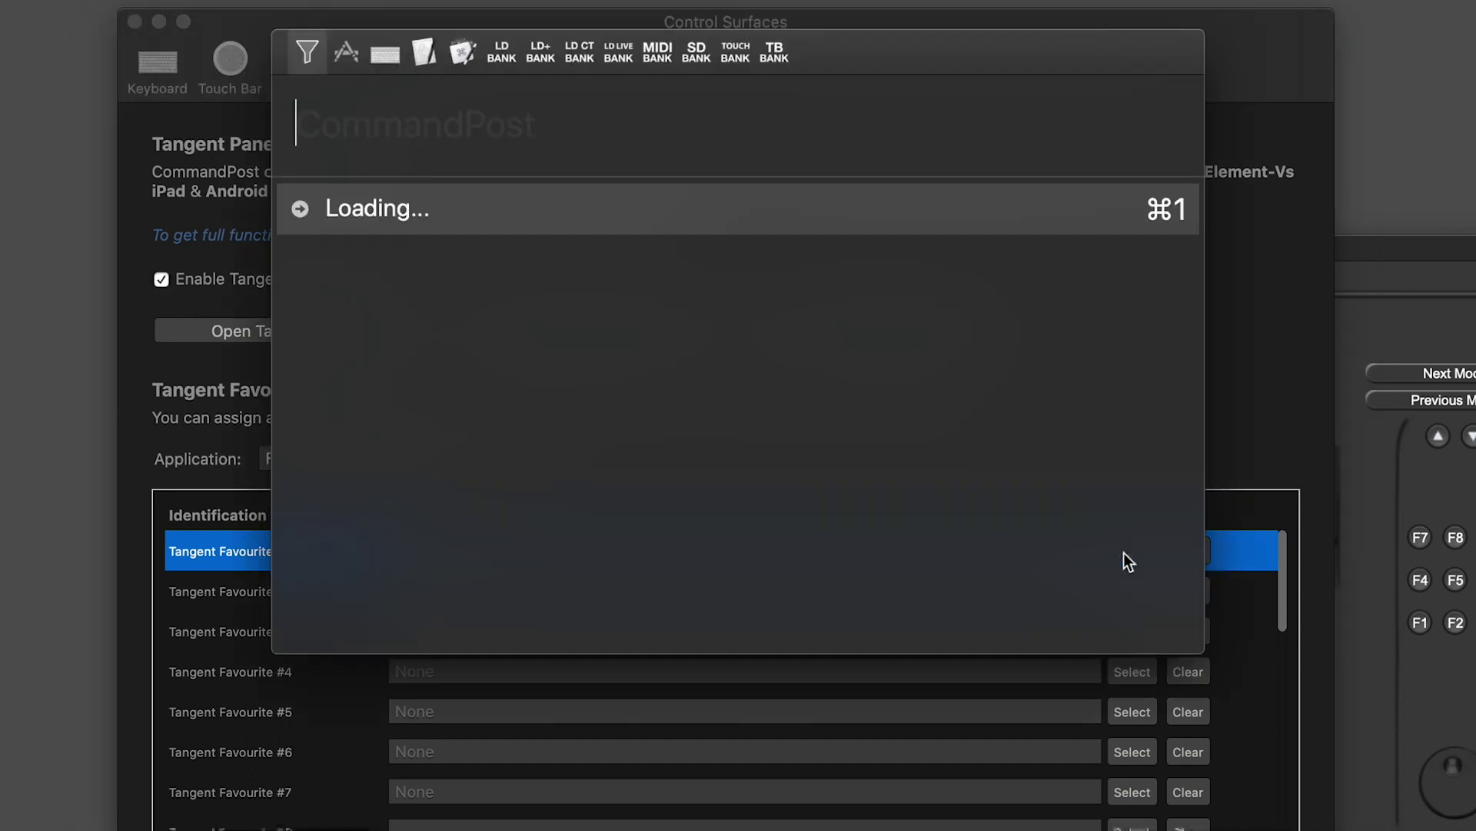
type("gaussian")
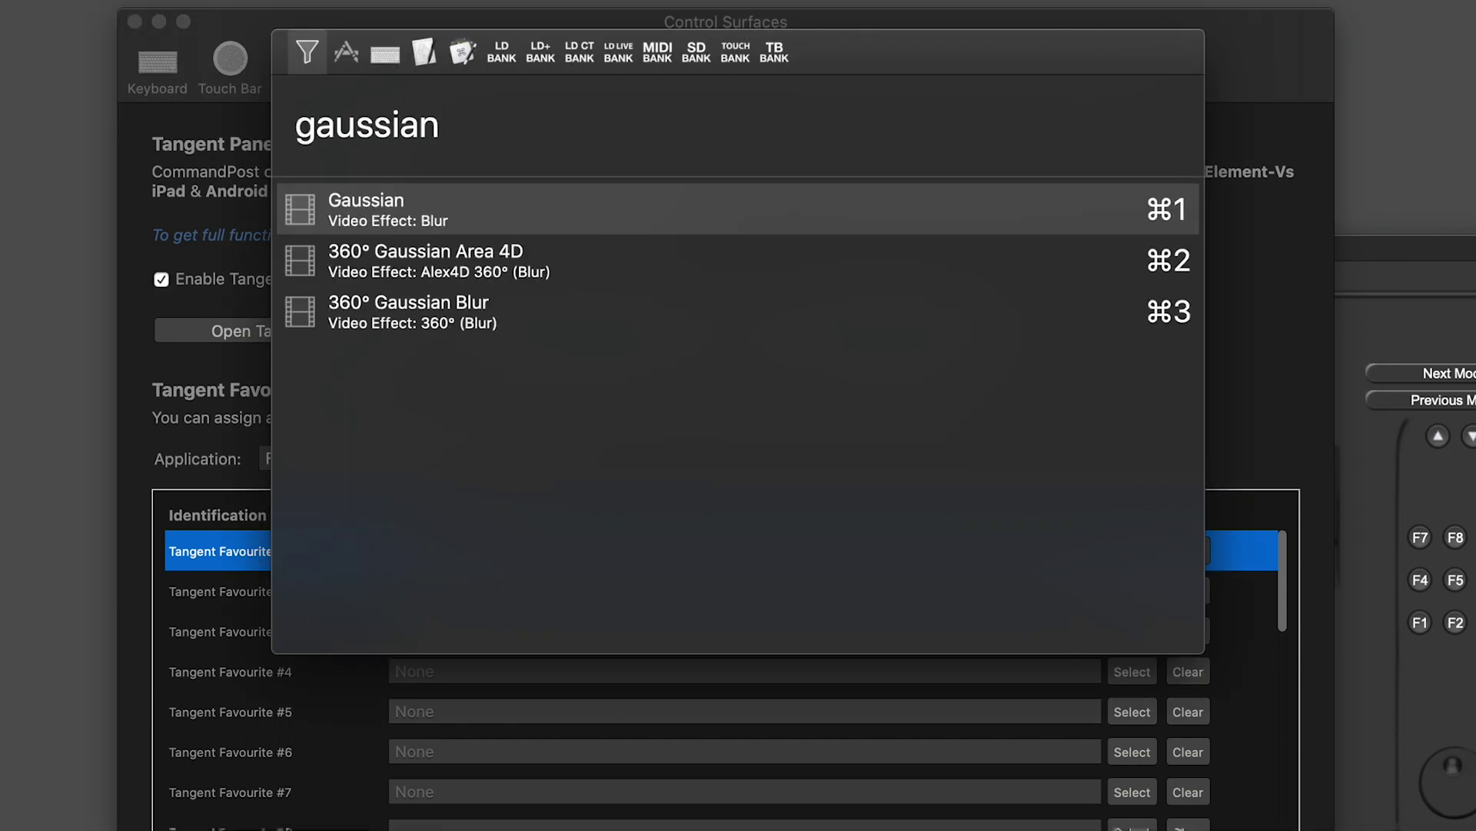
Set Gaussian as Favourite #1 and map Wave Function 7 to it instead of Zoom to Fit
left_click(527, 206)
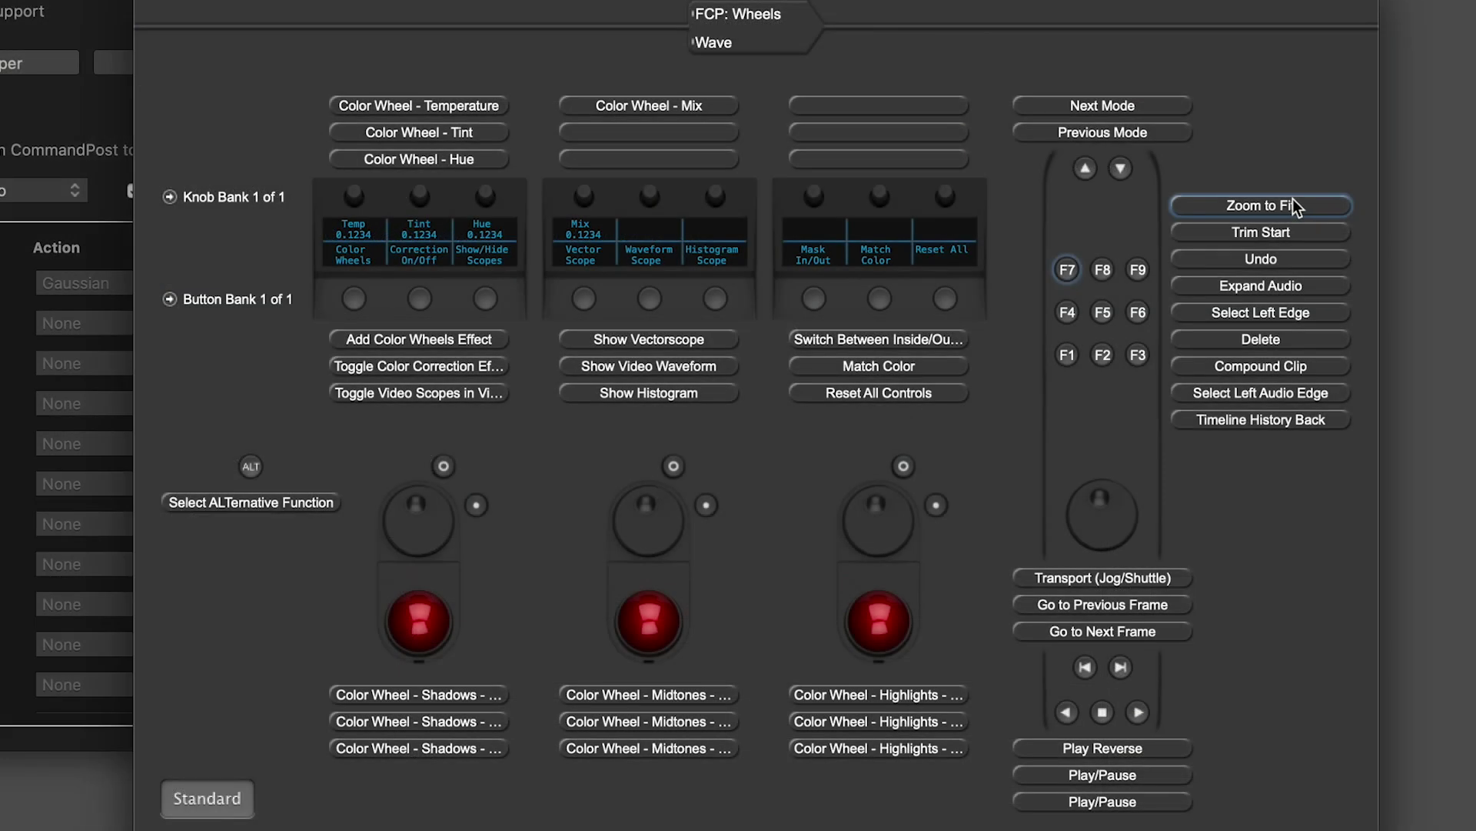
left_click(1298, 203)
left_click(806, 292)
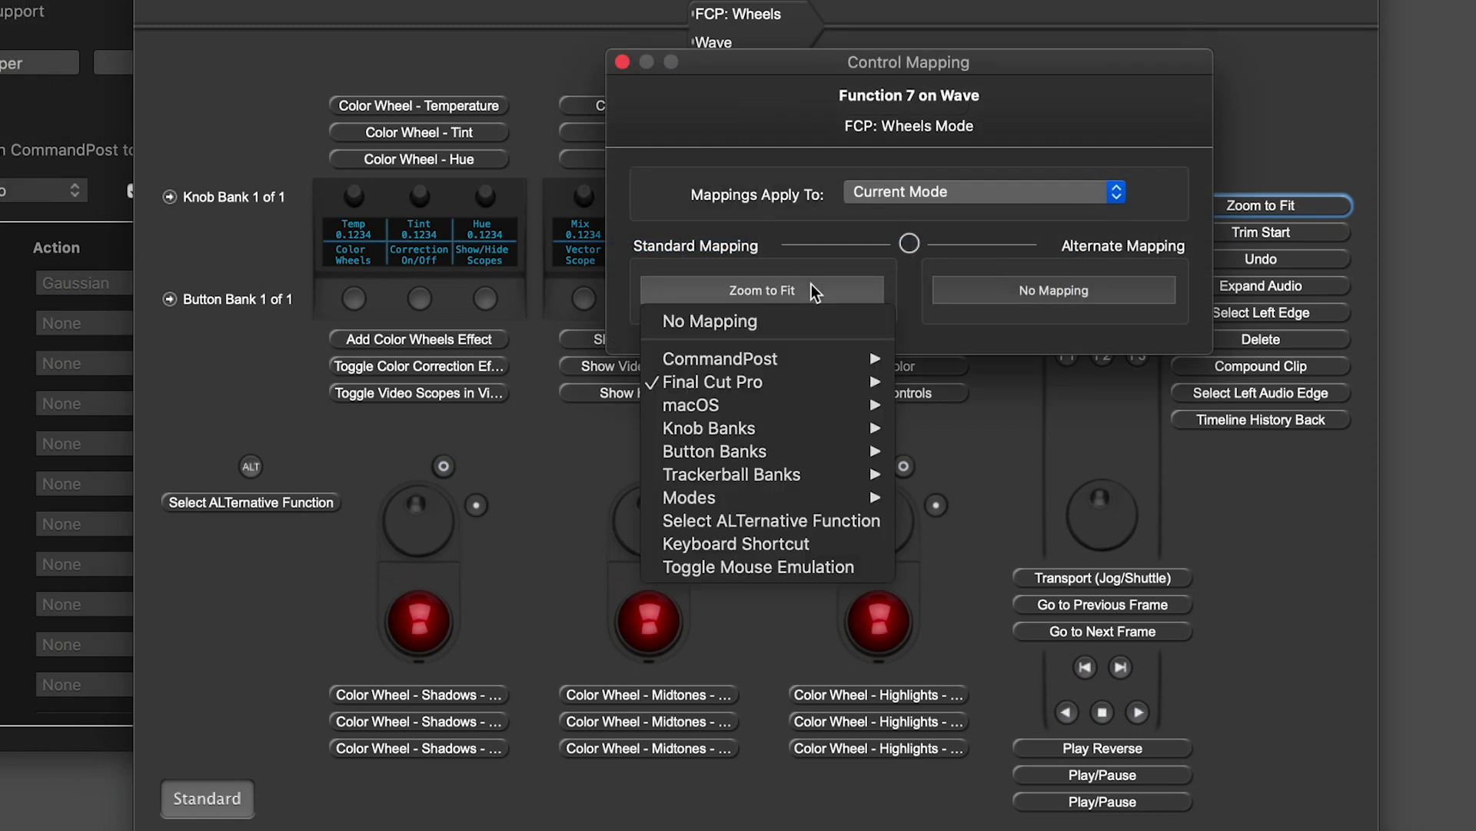
mouse_move(781, 358)
mouse_move(931, 354)
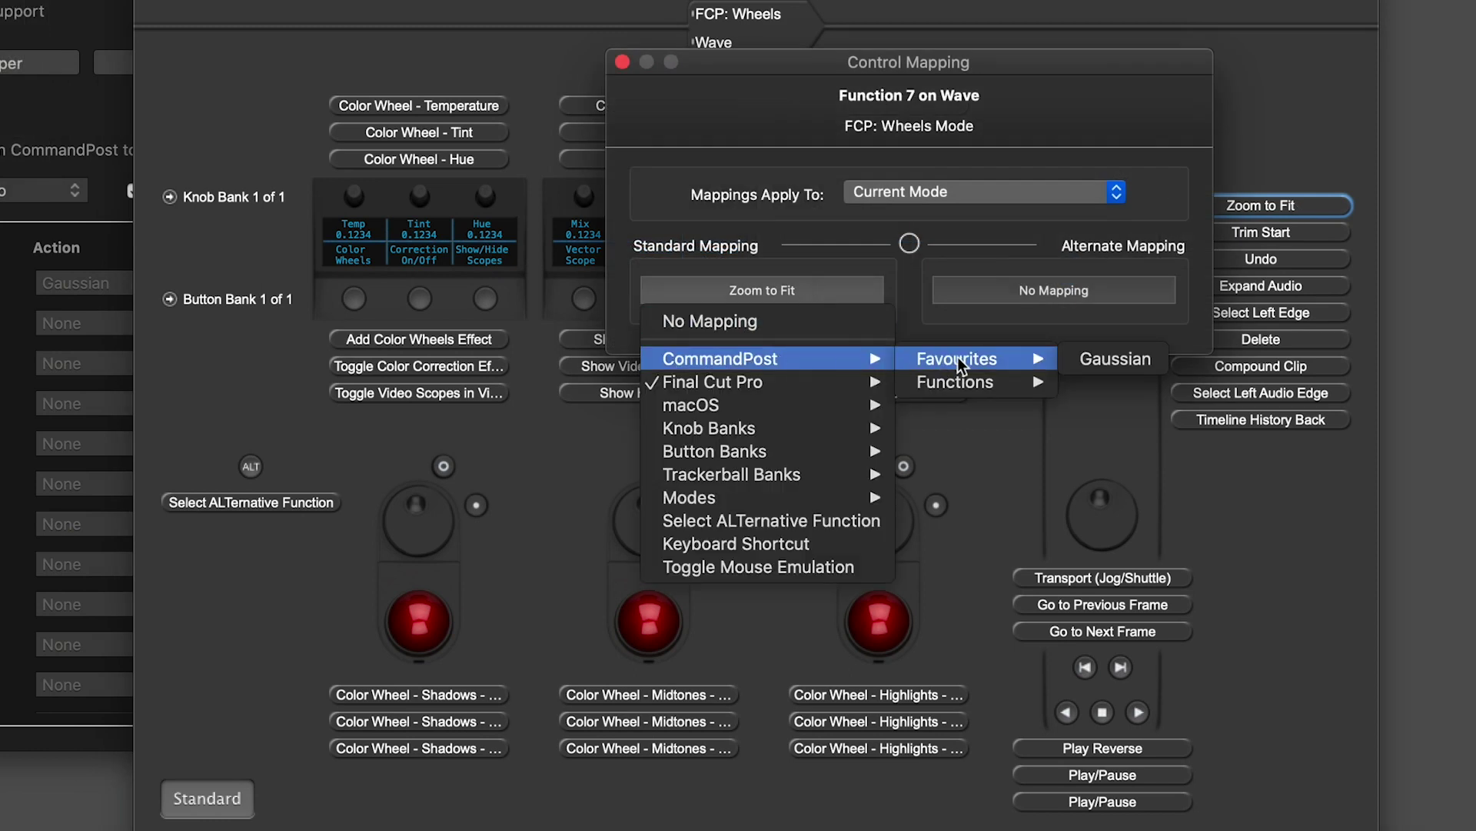
left_click(1125, 358)
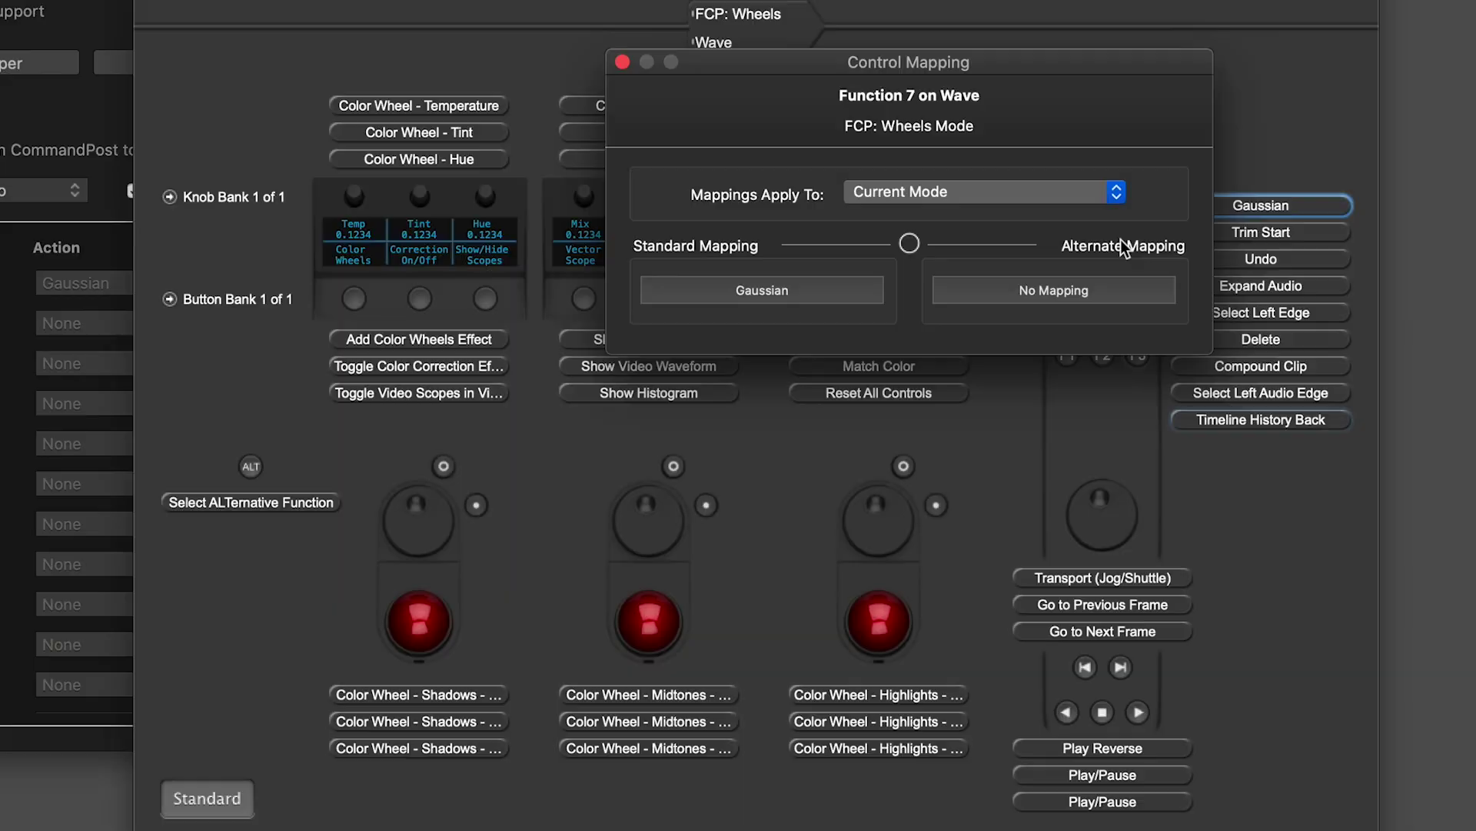